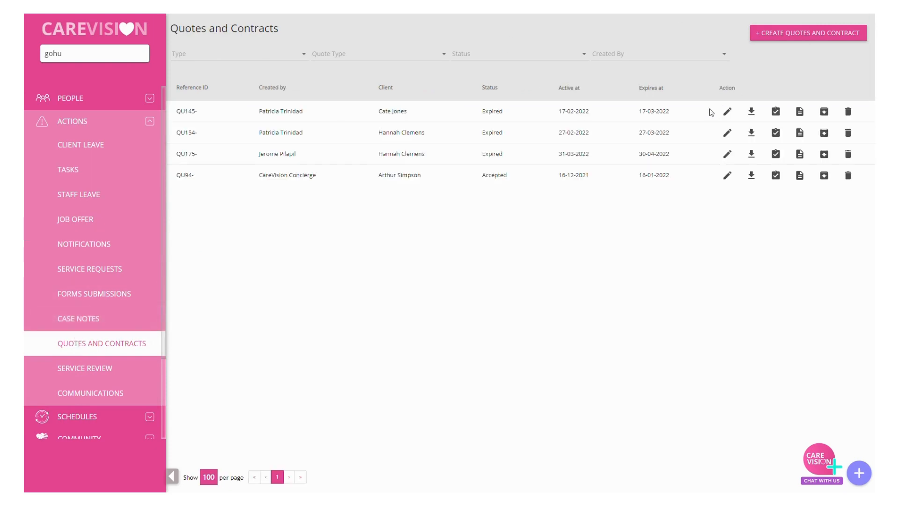
left_click(771, 37)
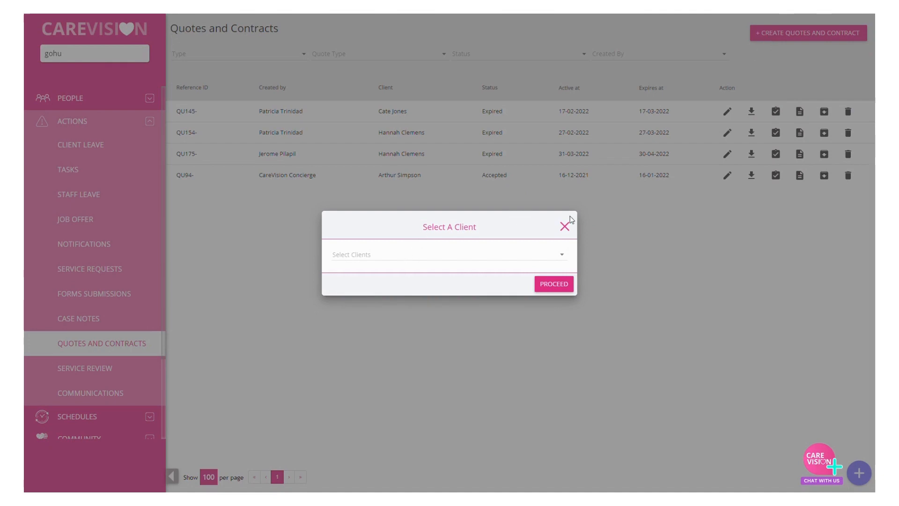
left_click(566, 226)
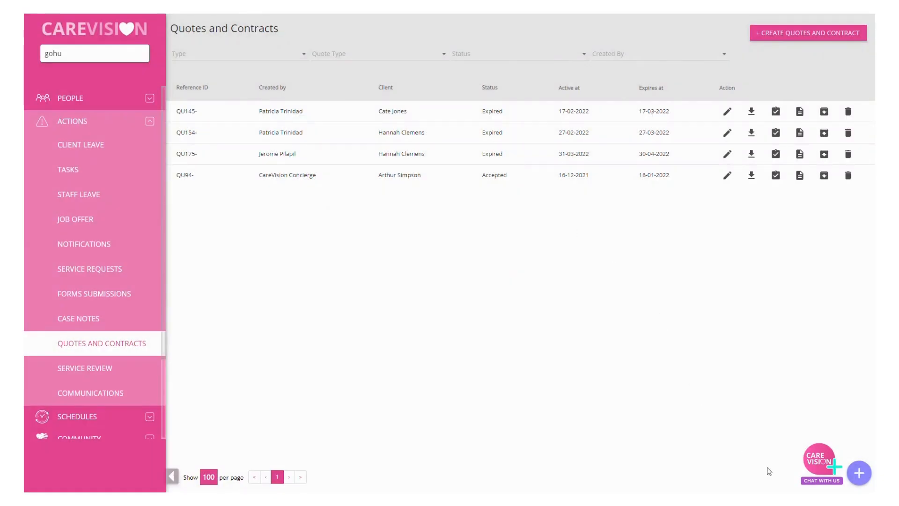
left_click(866, 474)
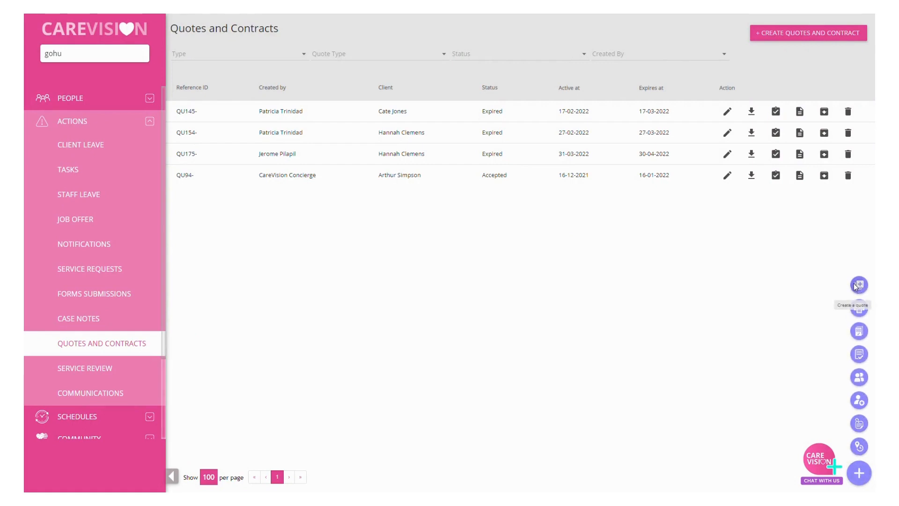
left_click(858, 284)
left_click(357, 261)
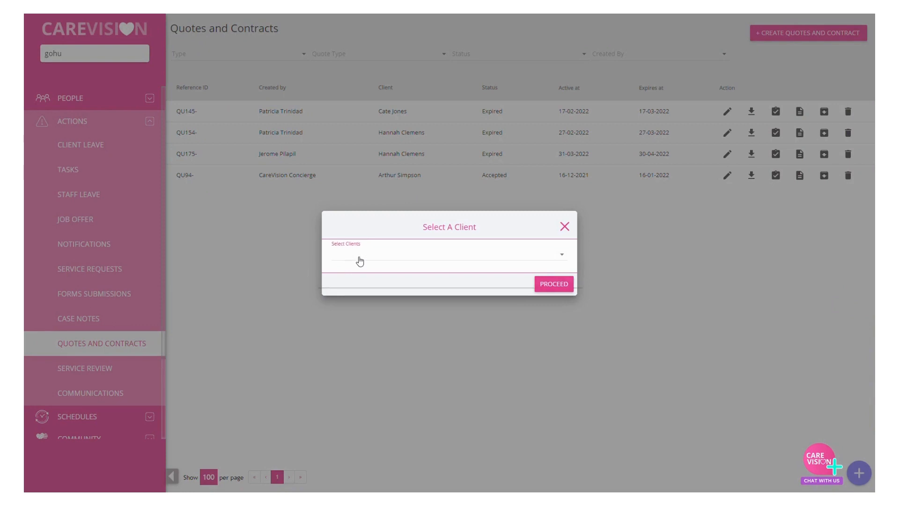
left_click(408, 202)
left_click(566, 227)
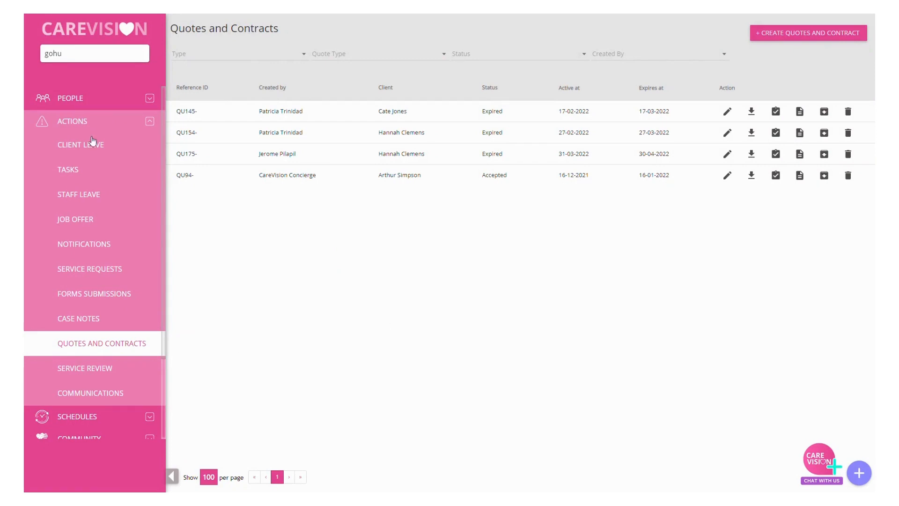
Step: Go to the Clients list and show the clients with Lead status
left_click(81, 104)
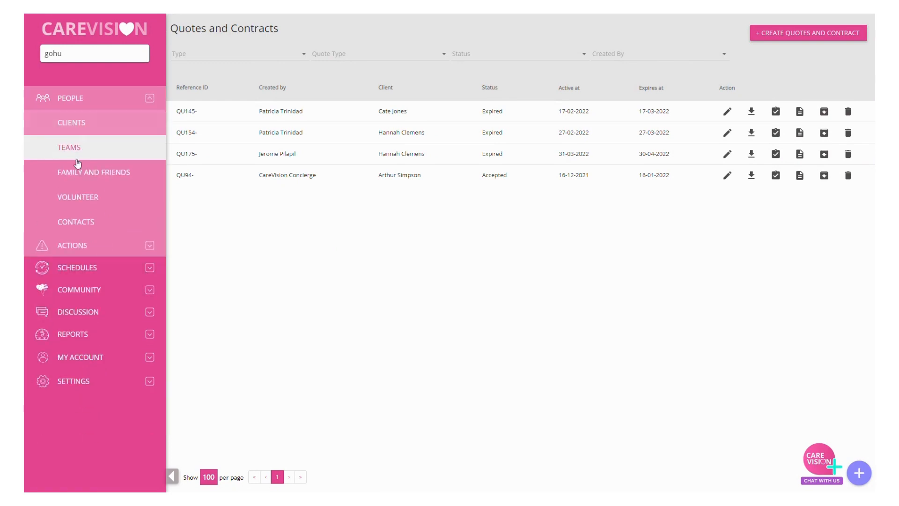
left_click(76, 128)
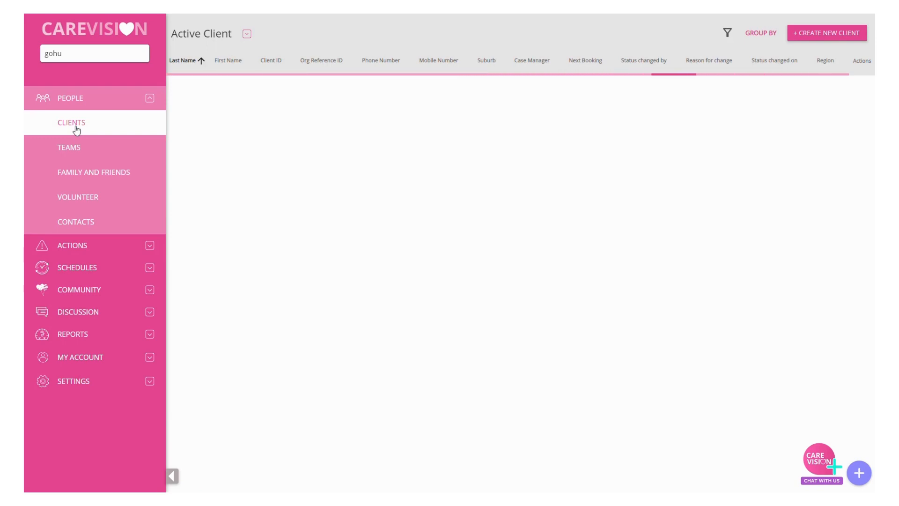
left_click(187, 35)
scroll(216, 82, "down", 2)
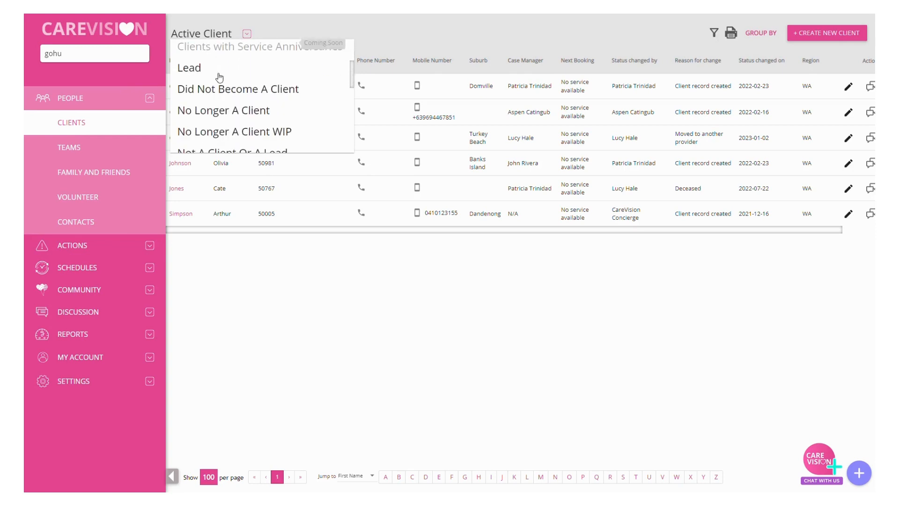
left_click(192, 69)
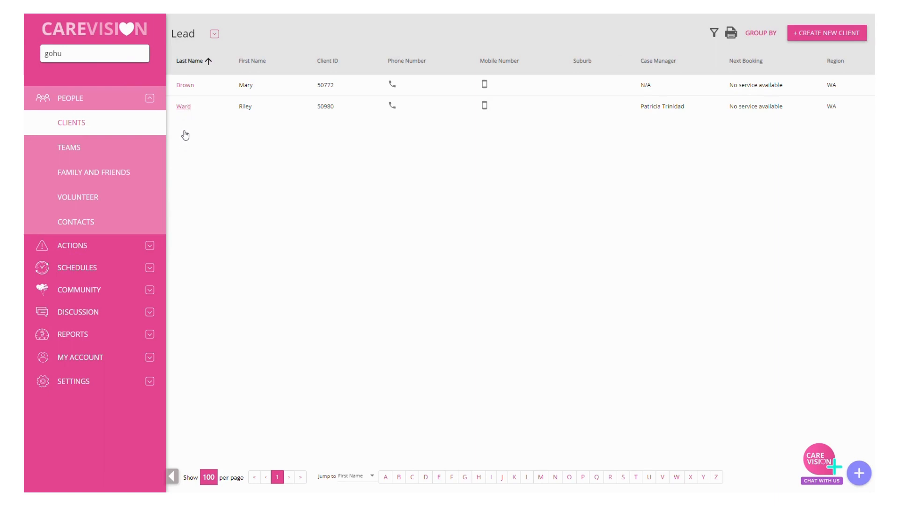
Step: Start a new quote from the second lead's profile and set its quote type to HCP Quote
left_click(183, 107)
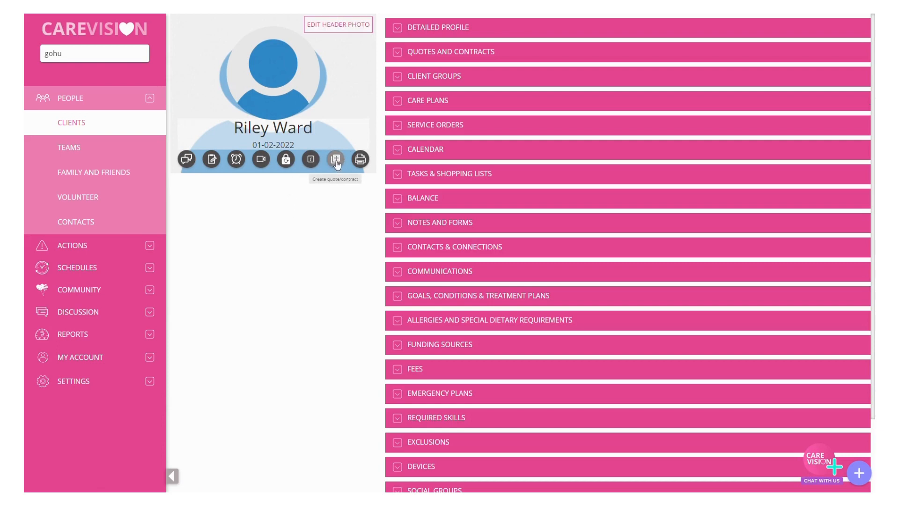
left_click(335, 161)
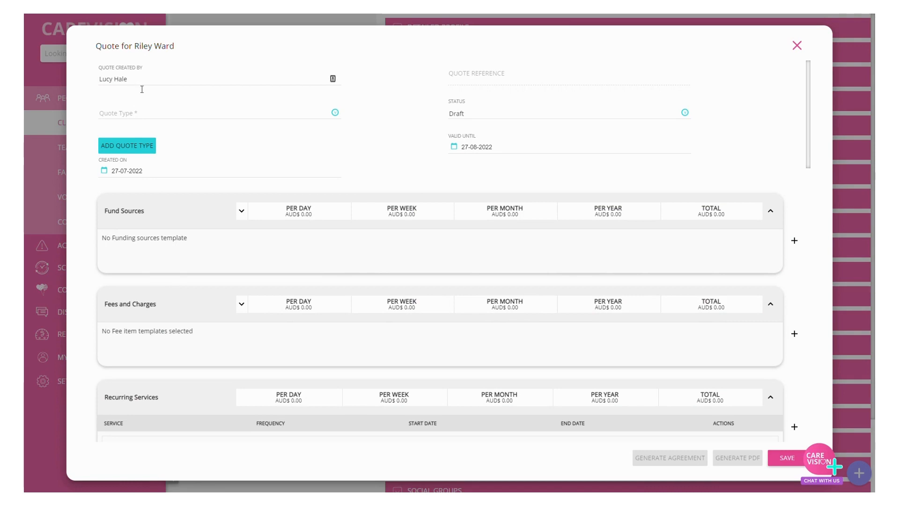
left_click(130, 80)
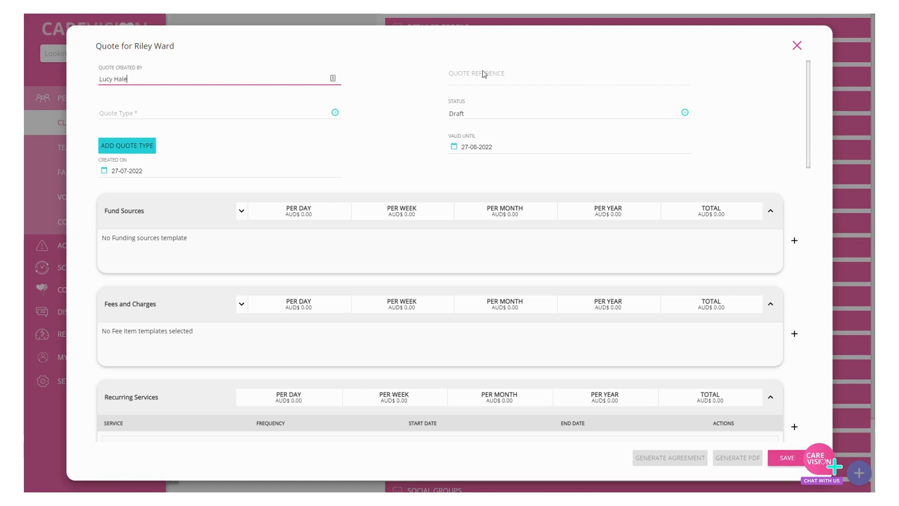
left_click(166, 121)
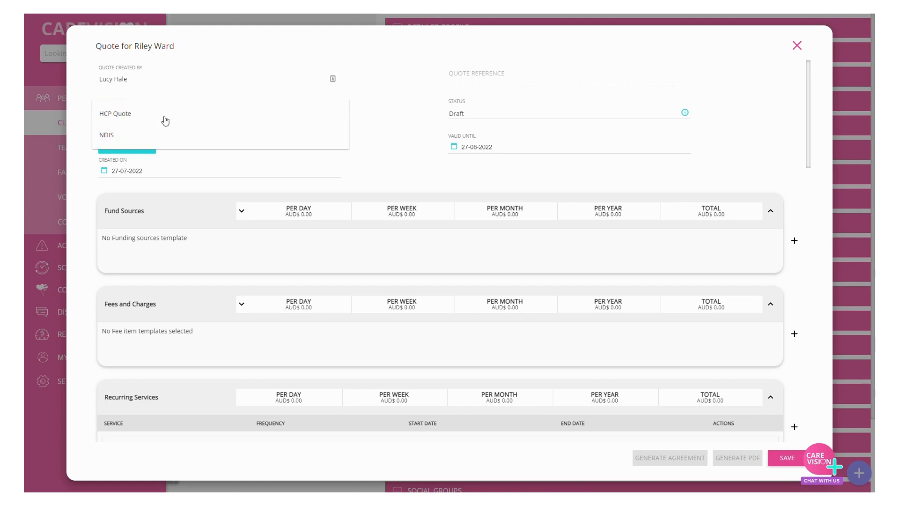
left_click(115, 121)
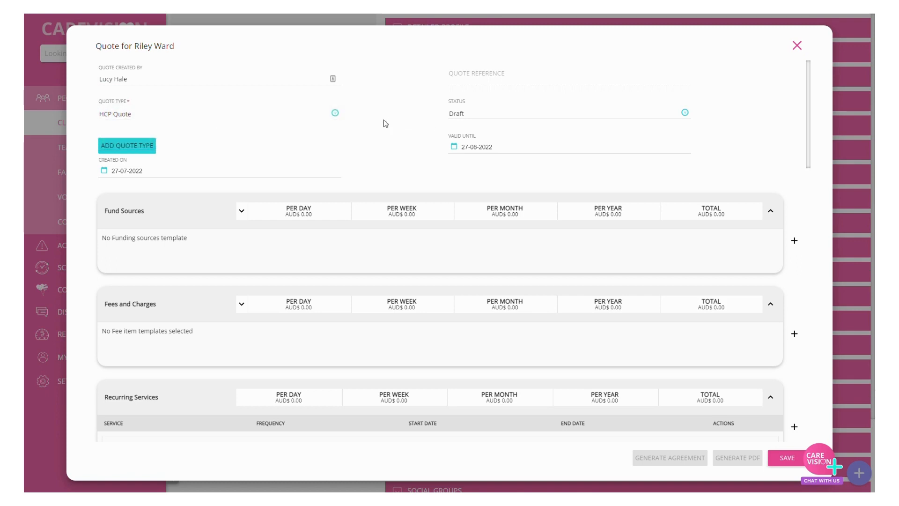
Step: Select Draft as the quote's status and look at the calendar for its Valid Until date without picking a date
left_click(480, 119)
scroll(478, 142, "down", 1)
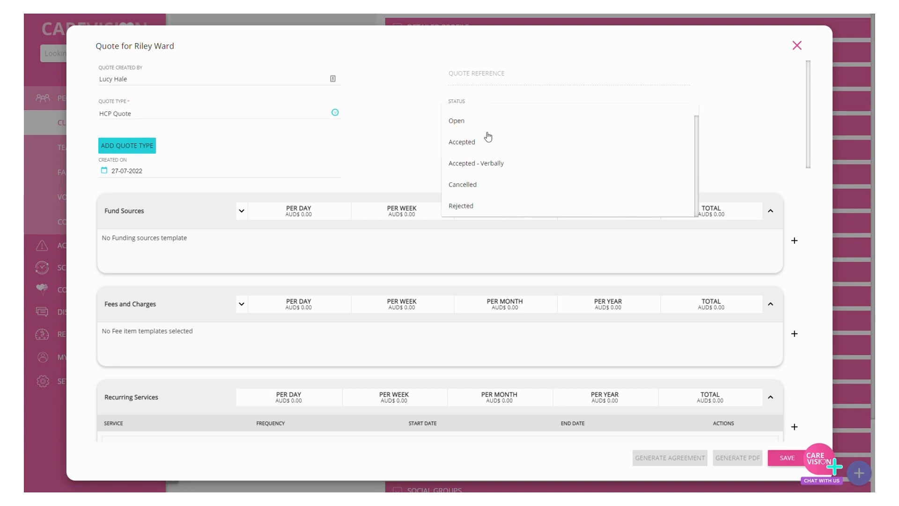
scroll(467, 197, "up", 1)
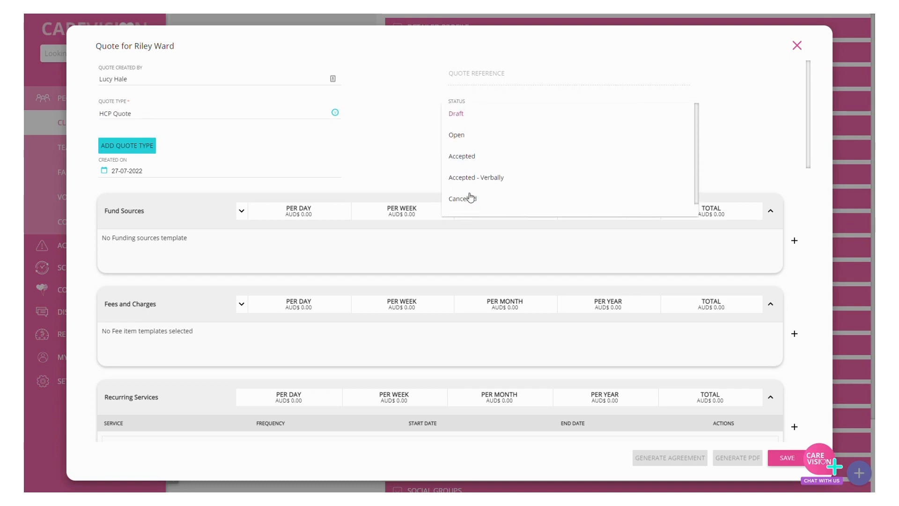
left_click(459, 117)
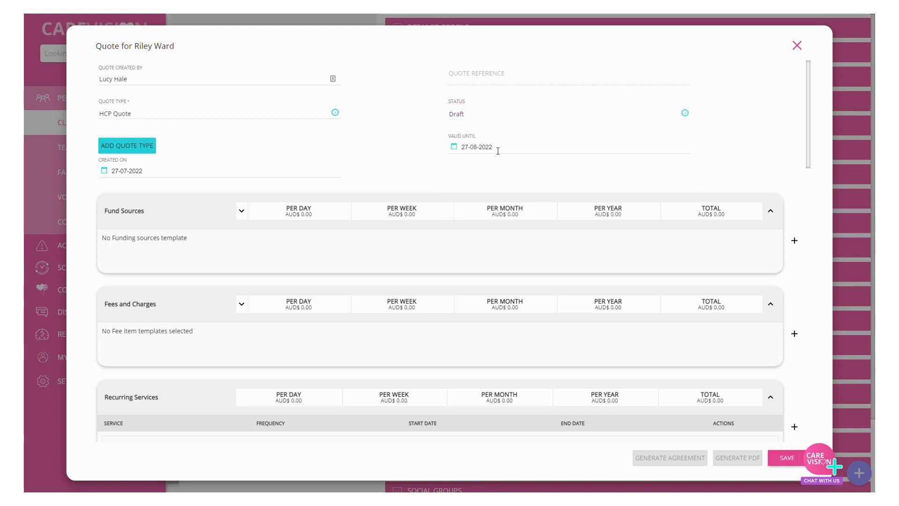
left_click(497, 150)
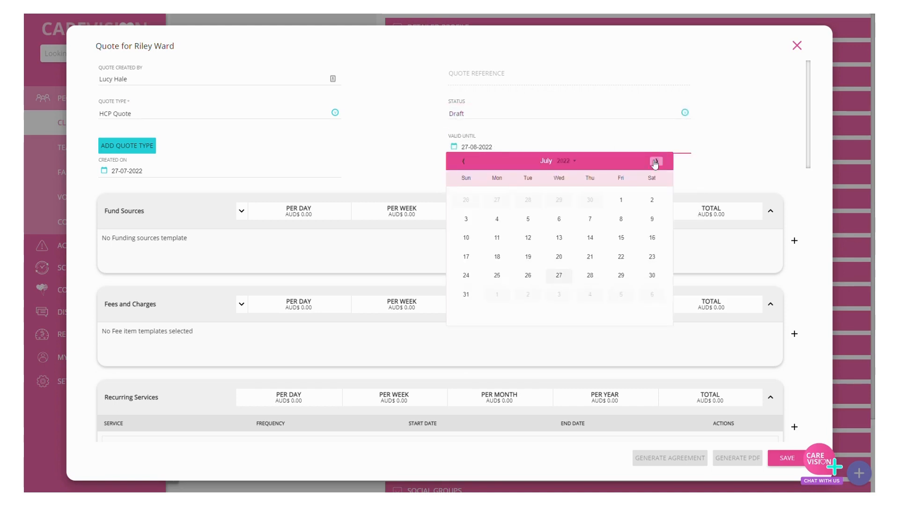
left_click(717, 143)
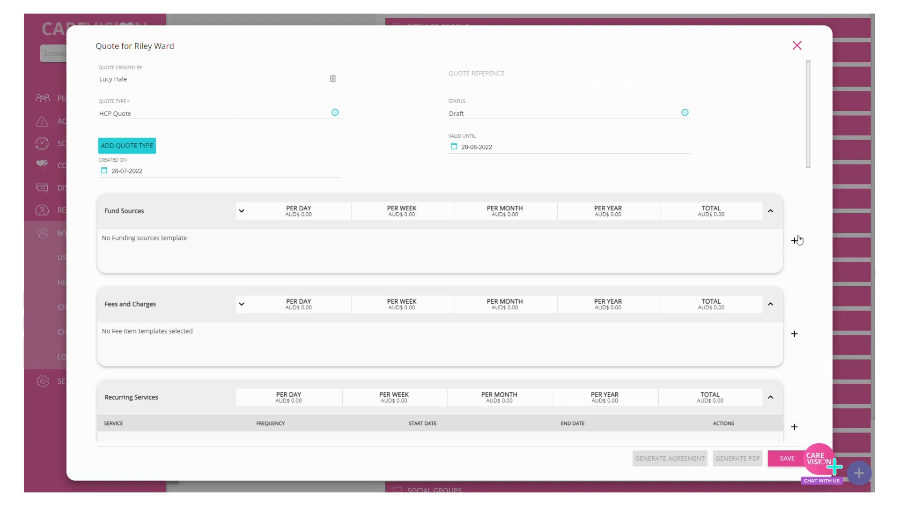
Step: Add a fund source to the quote using the HCP - L1 funding template
left_click(795, 241)
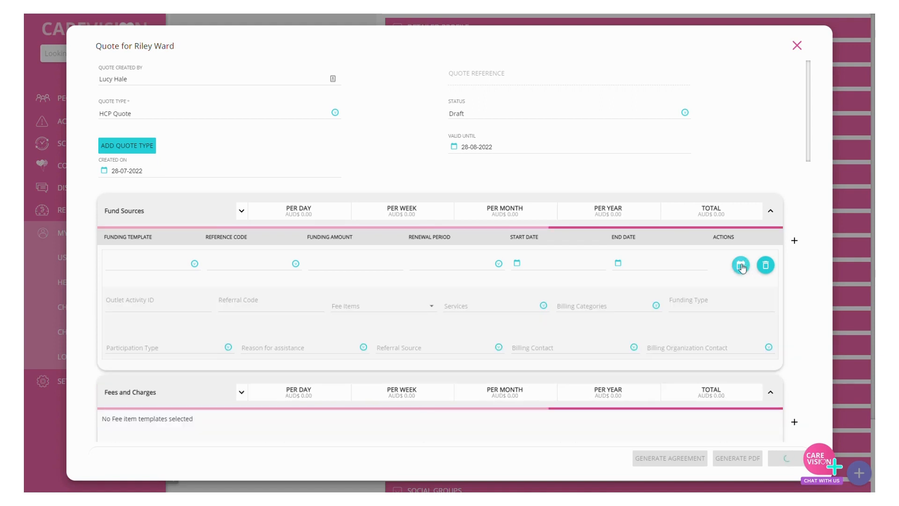
left_click(128, 265)
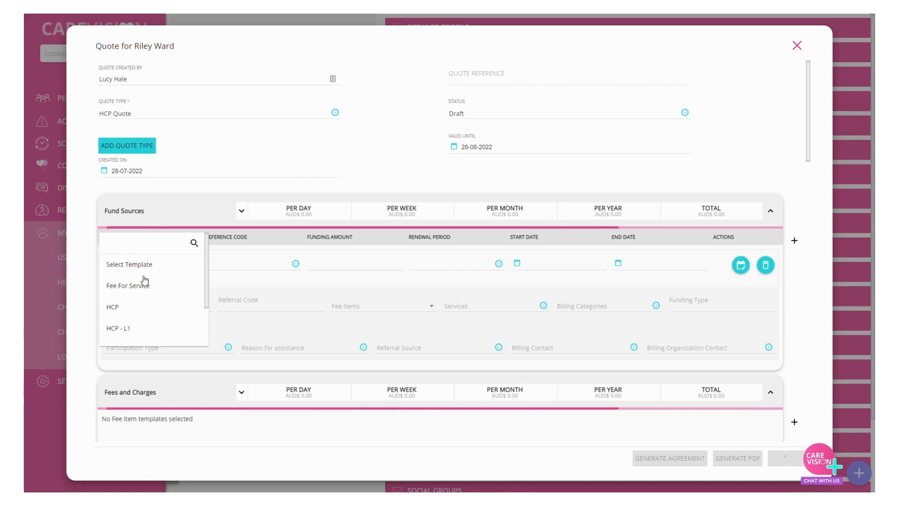
scroll(147, 278, "down", 2)
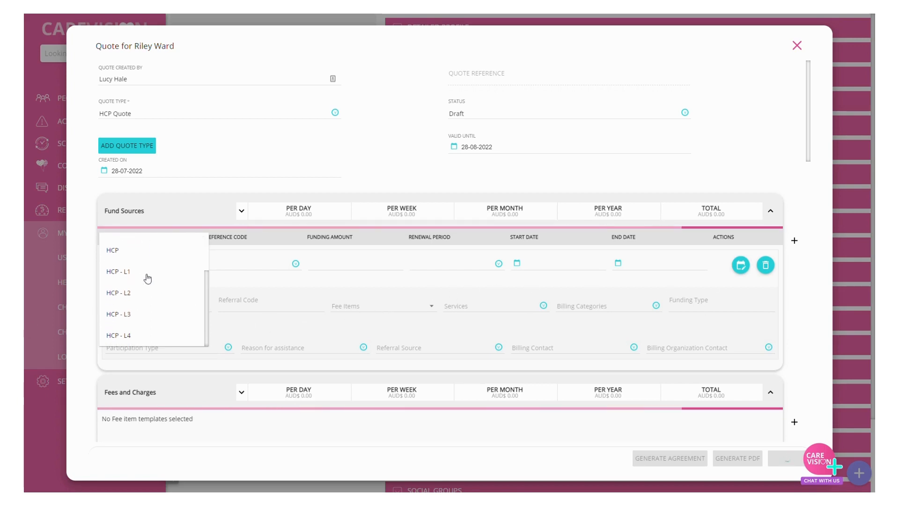
scroll(147, 279, "up", 2)
scroll(147, 279, "down", 2)
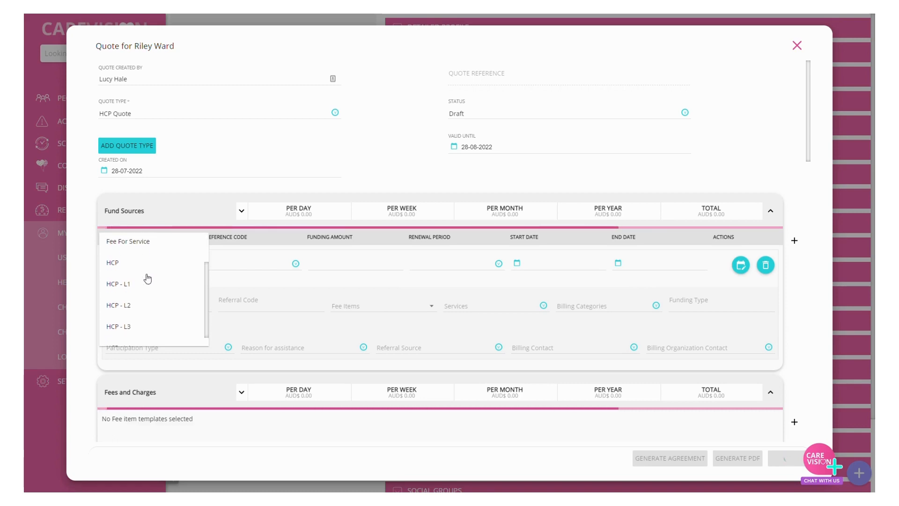
left_click(140, 277)
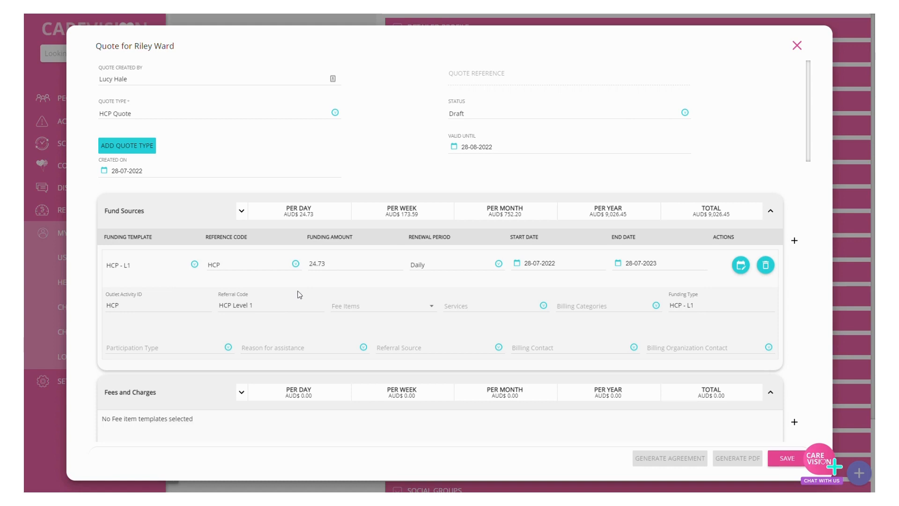
Step: Examine the HCP - L1 fund source's renewal period, services and billing category options, and the linked-funding breakdown of the fund totals
left_click(420, 265)
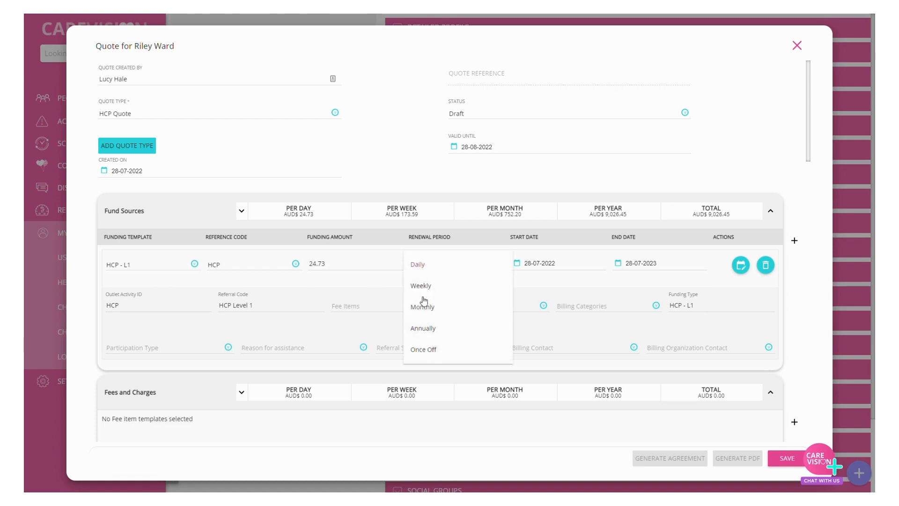
left_click(381, 276)
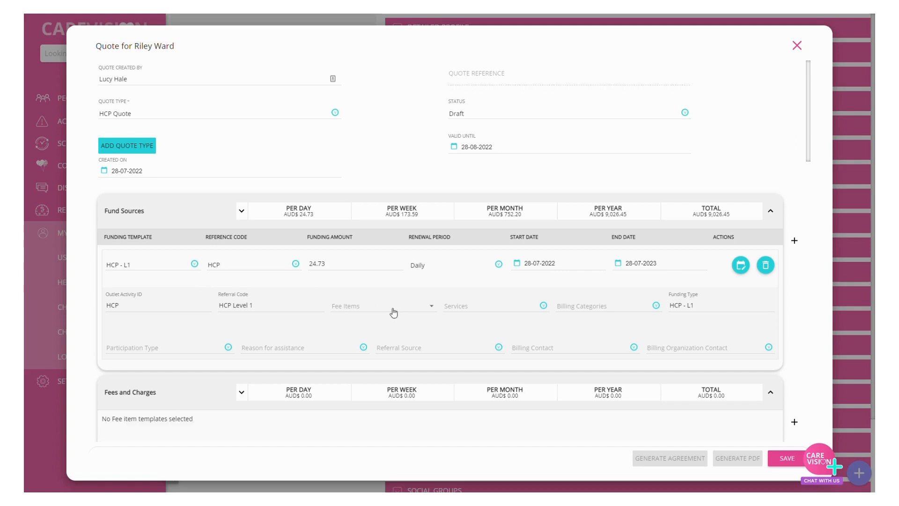
left_click(462, 308)
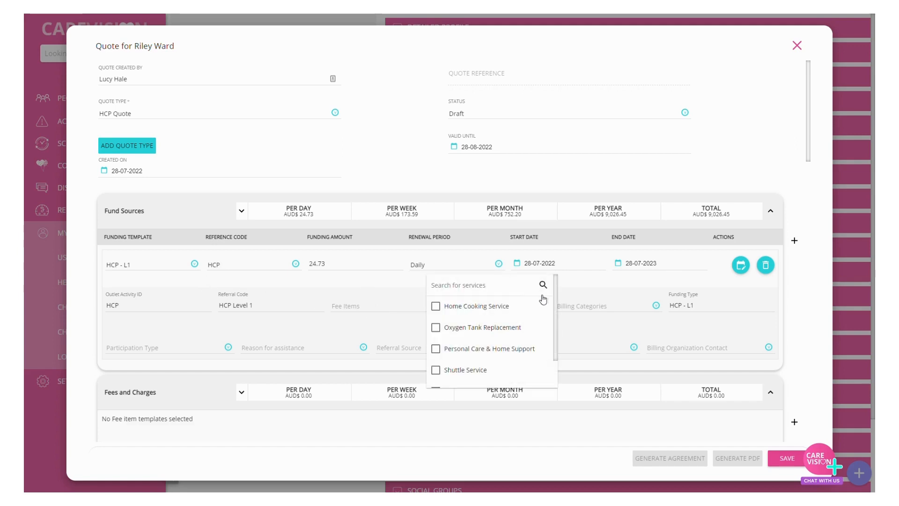
left_click(585, 311)
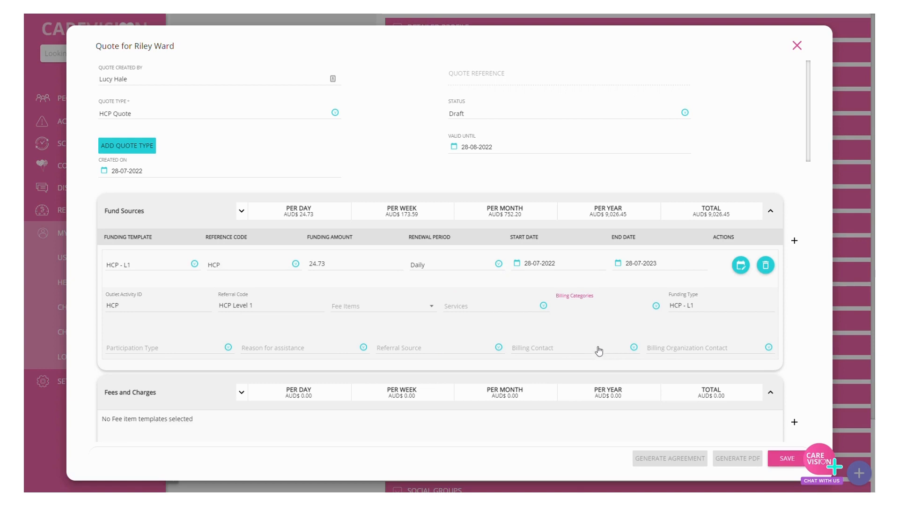
left_click(599, 332)
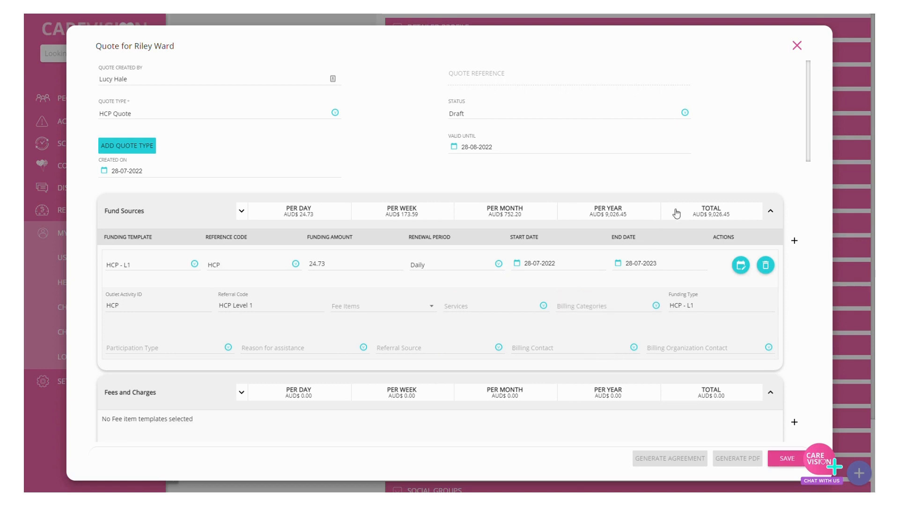
left_click(240, 214)
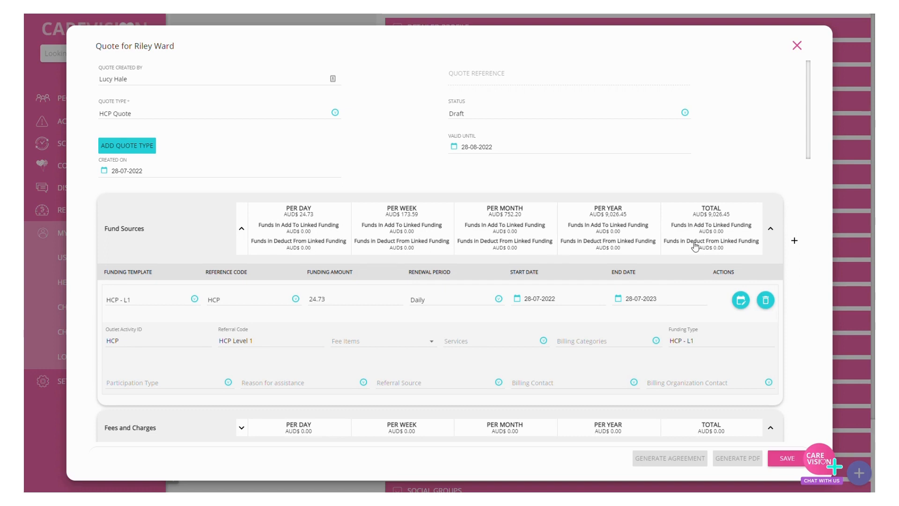
left_click(205, 241)
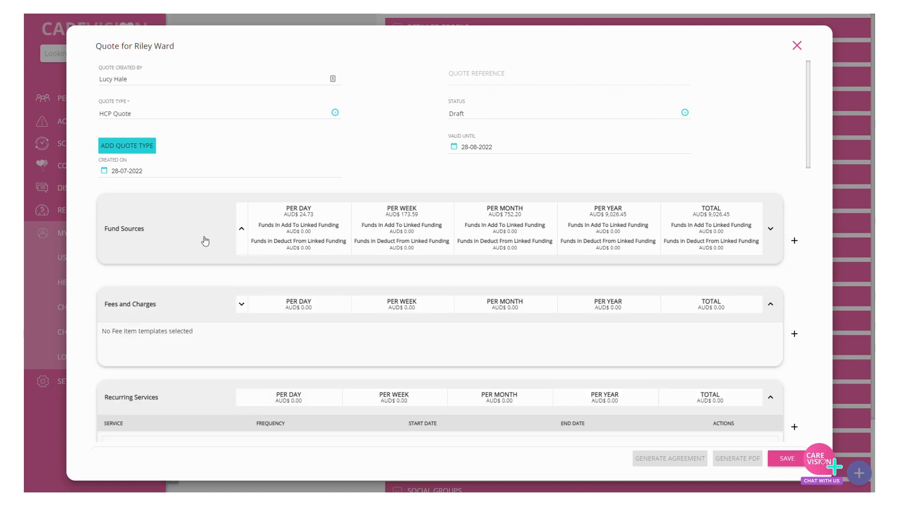
left_click(218, 234)
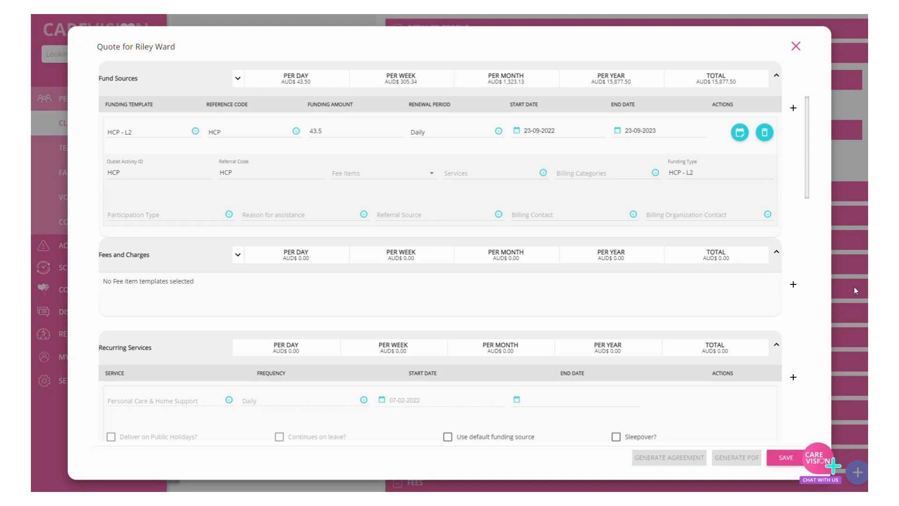
Step: Add an item under Fees and Charges using the Package Management fee template
left_click(802, 295)
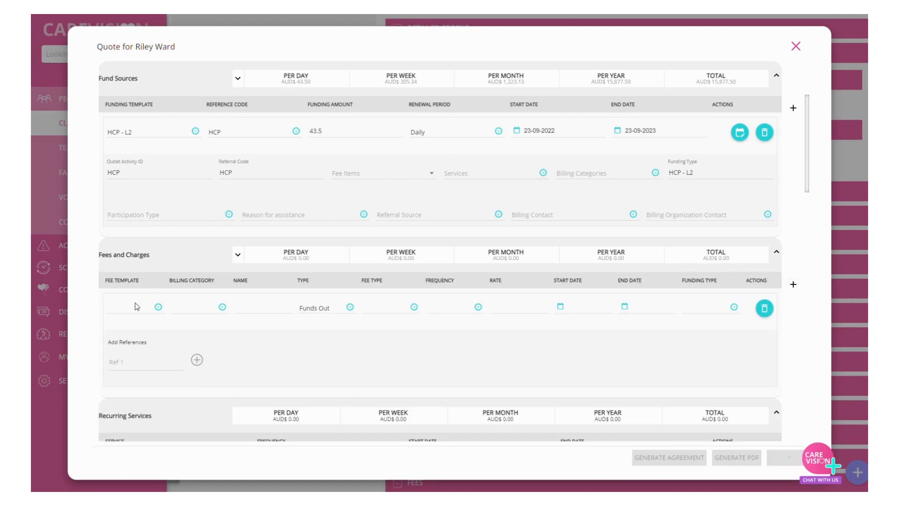
left_click(121, 315)
scroll(124, 341, "down", 5)
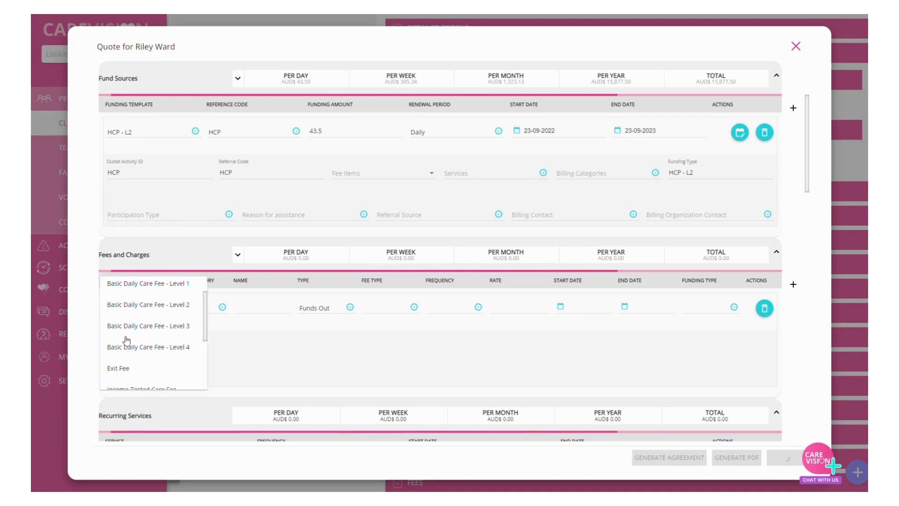
left_click(141, 341)
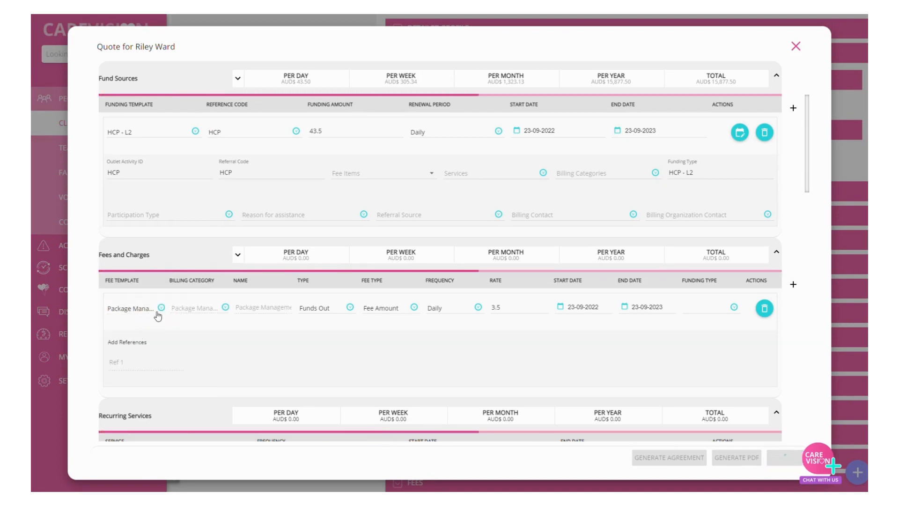
Step: Examine the type, fee type and frequency options of the Package Management fee without changing them
left_click(316, 314)
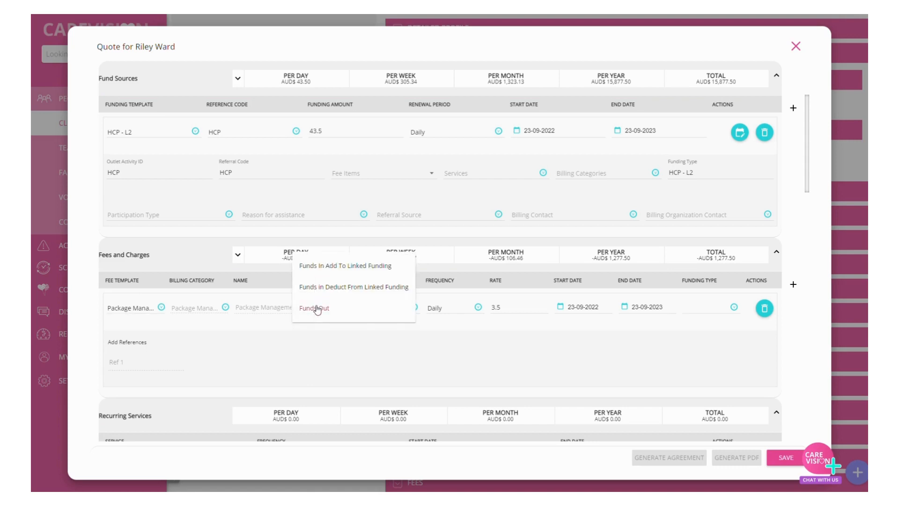
left_click(312, 349)
left_click(388, 314)
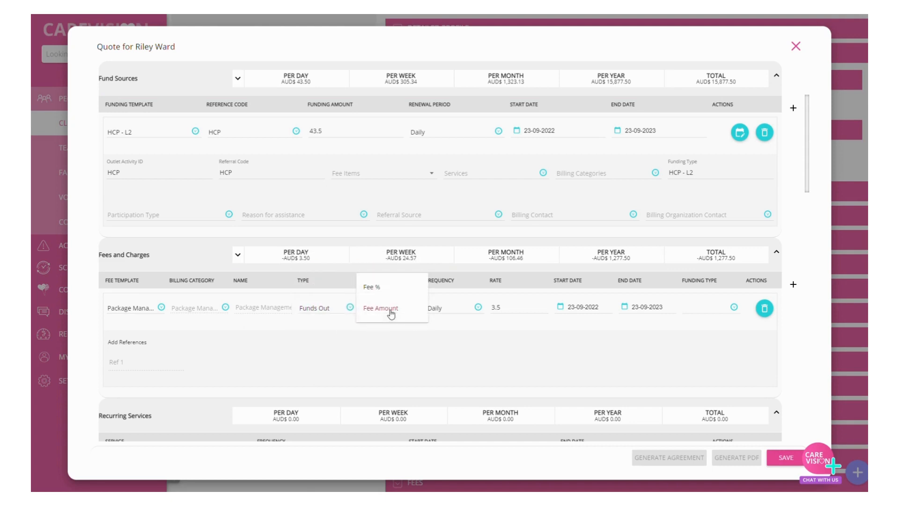
left_click(423, 322)
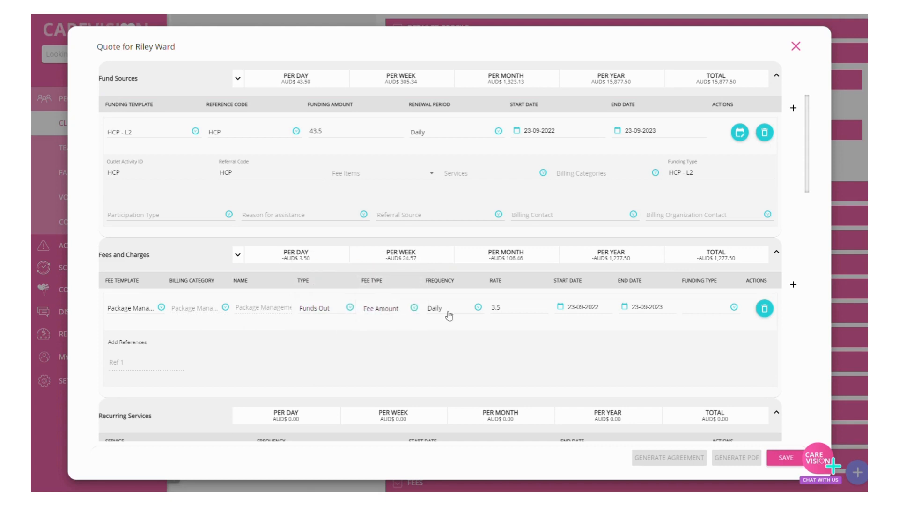
left_click(447, 315)
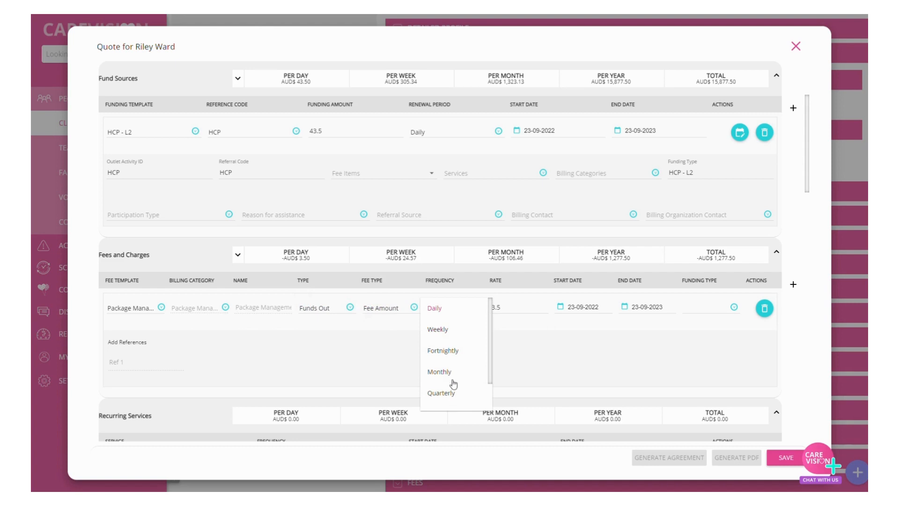
left_click(533, 313)
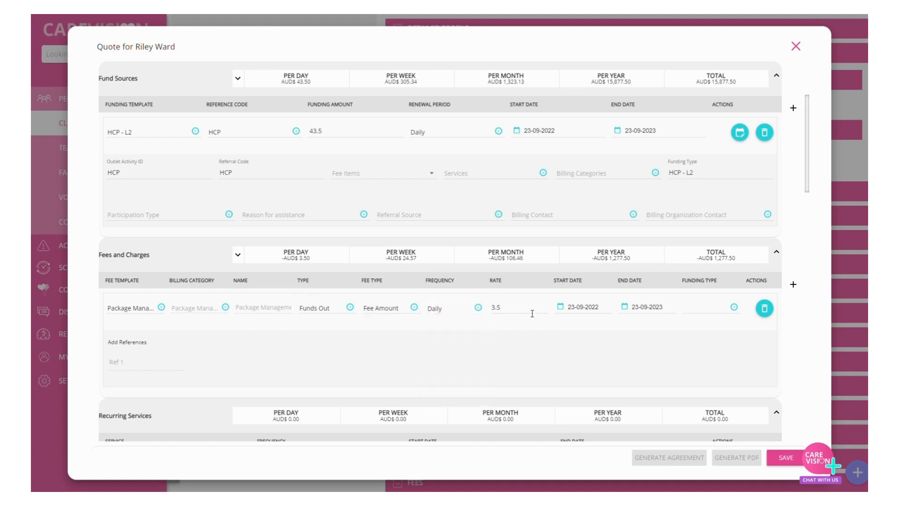
Step: Set the funding type of the Package Management fee to HCP
left_click(697, 312)
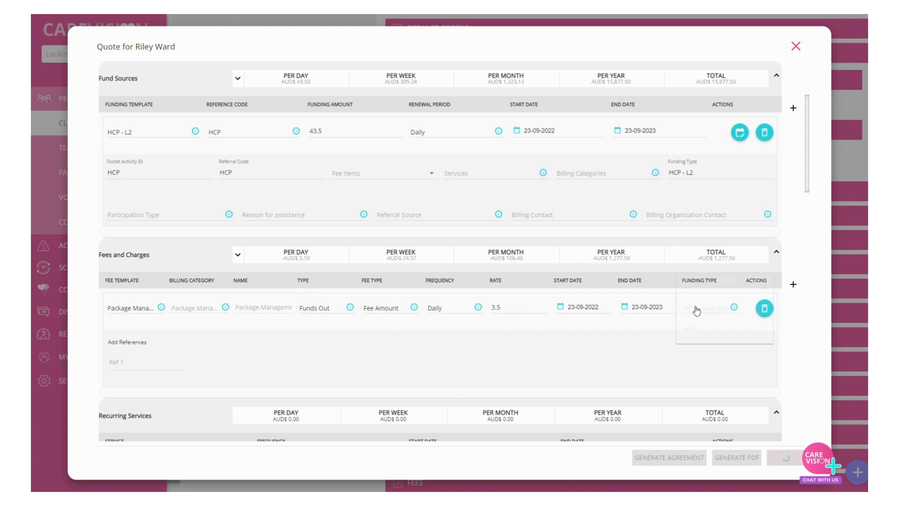
left_click(693, 331)
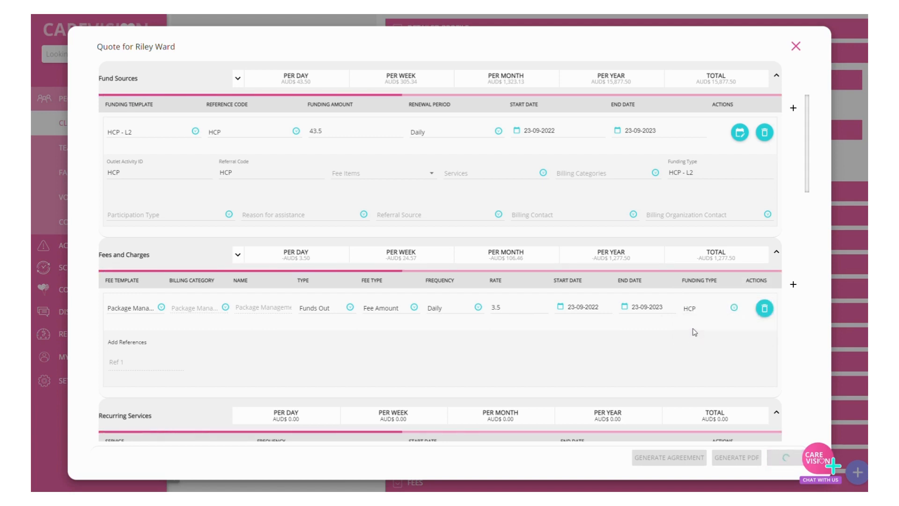
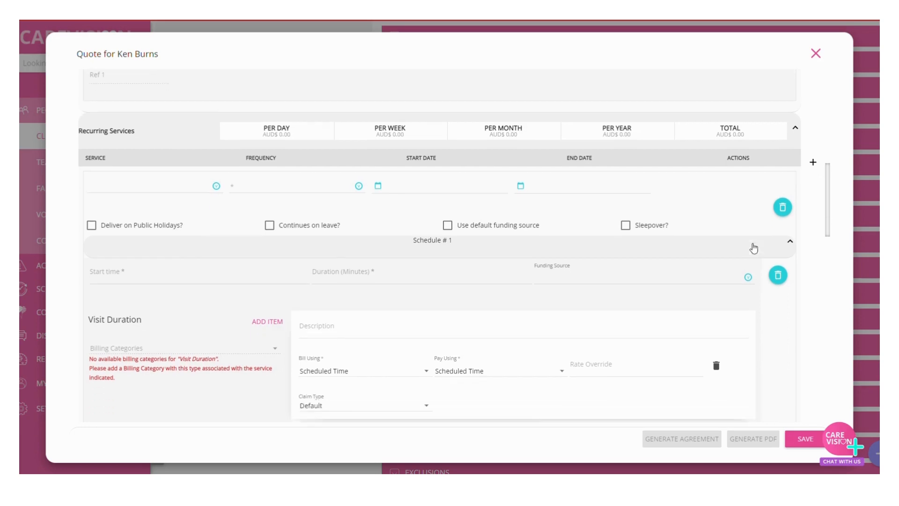
Step: Set the recurring service to Personal Care & Home Support with a Weekly frequency
left_click(129, 176)
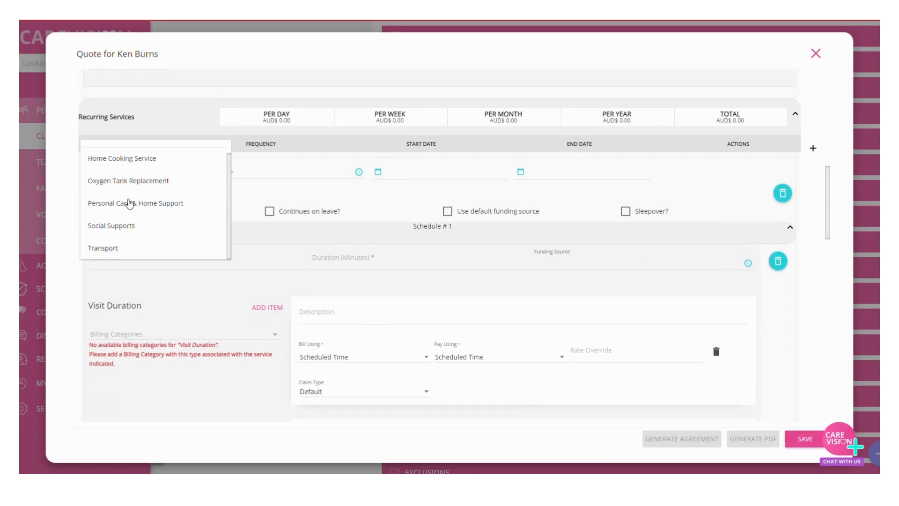
left_click(127, 205)
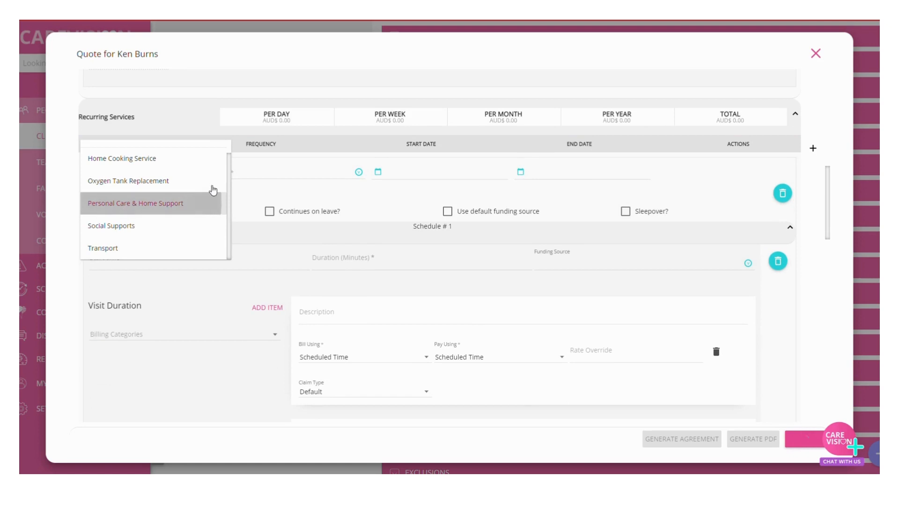
left_click(282, 176)
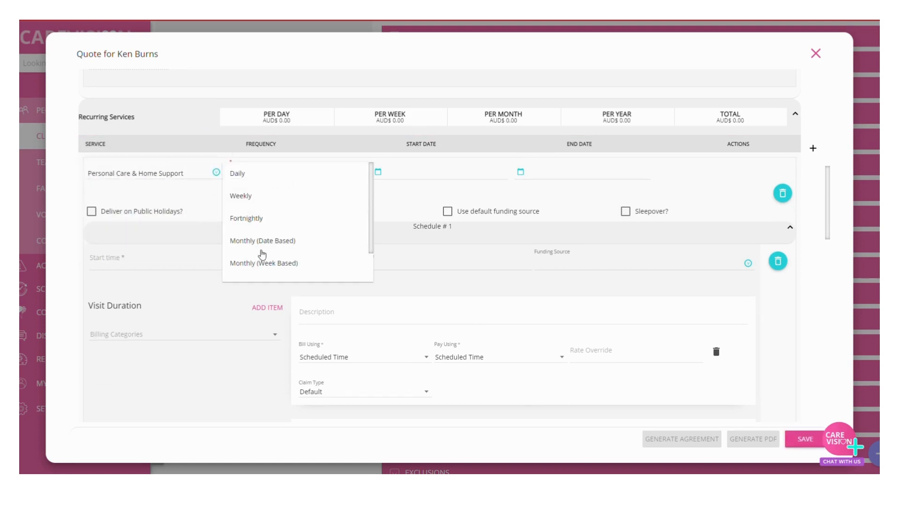
scroll(262, 254, "down", 2)
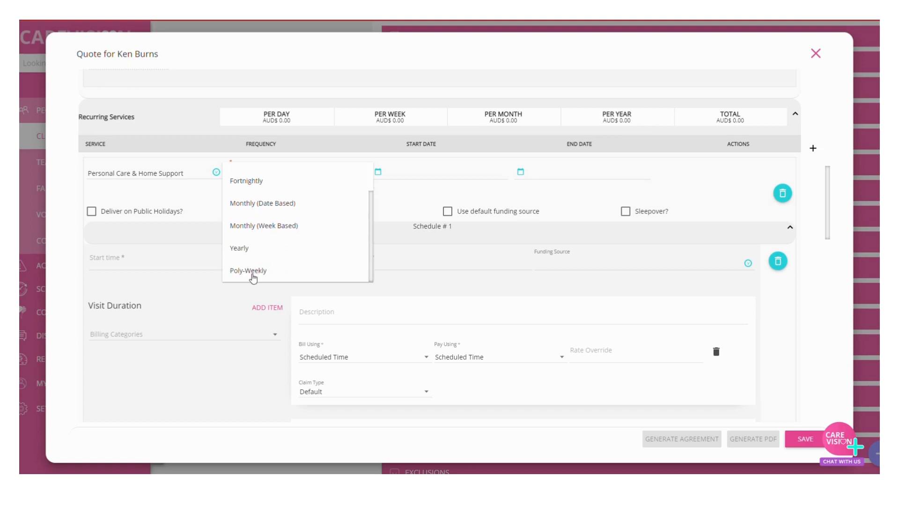
scroll(253, 256, "up", 2)
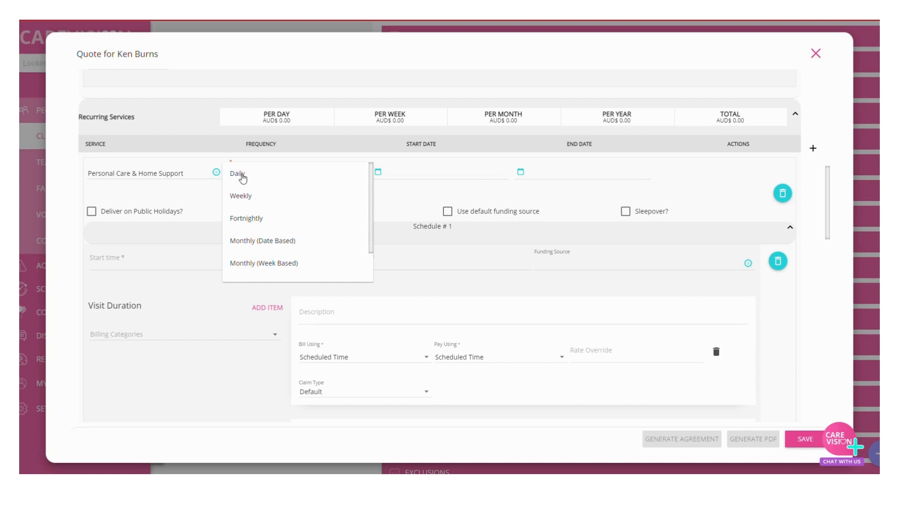
left_click(242, 195)
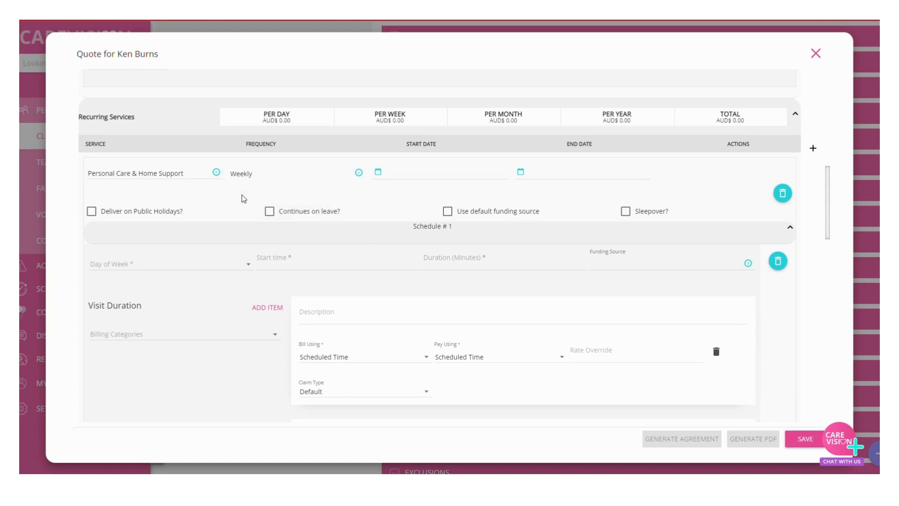
Step: Set the recurring service's start date to 23-09-2022 and enable delivery on public holidays
left_click(429, 180)
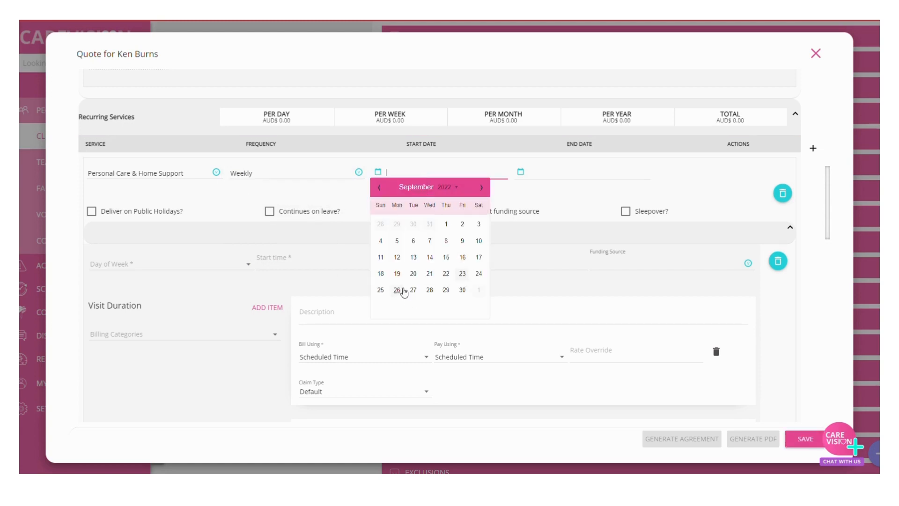
left_click(463, 274)
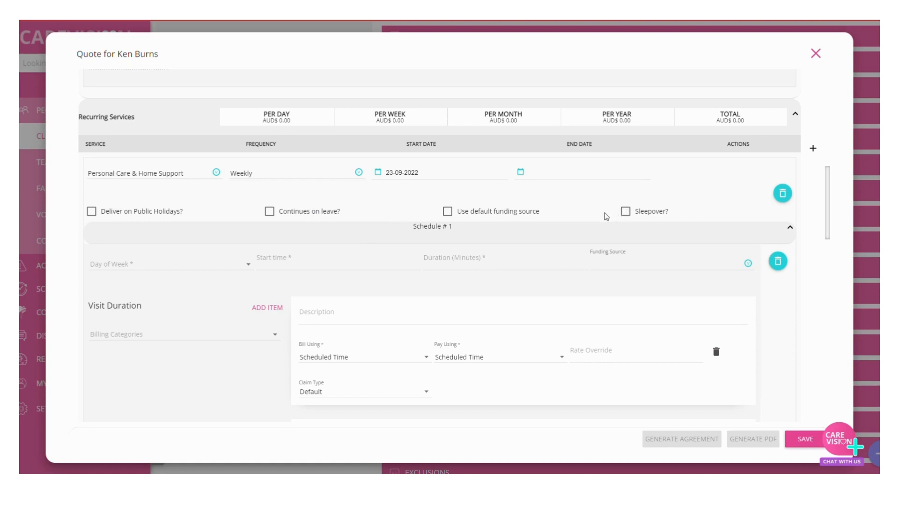
left_click(138, 211)
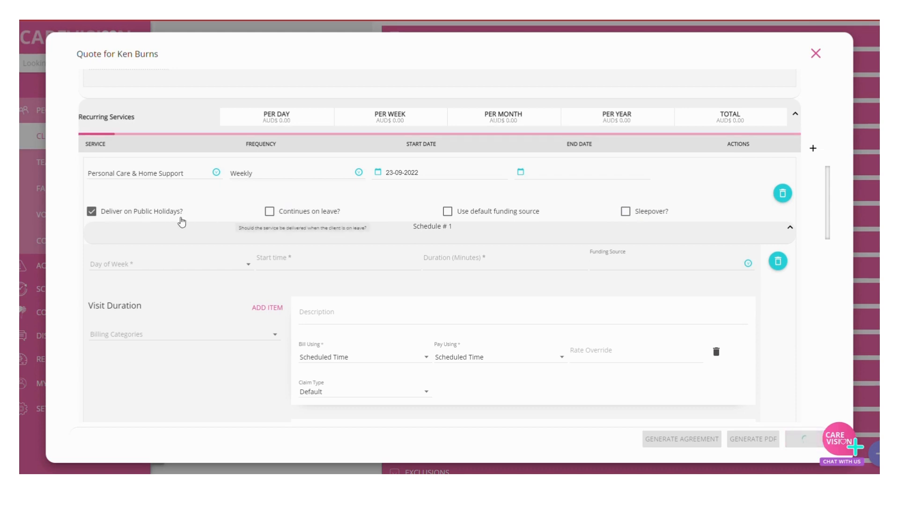
Step: Set Schedule #1 to Tuesday at 08:00 AM for 120 minutes and look over its funding source options
left_click(156, 267)
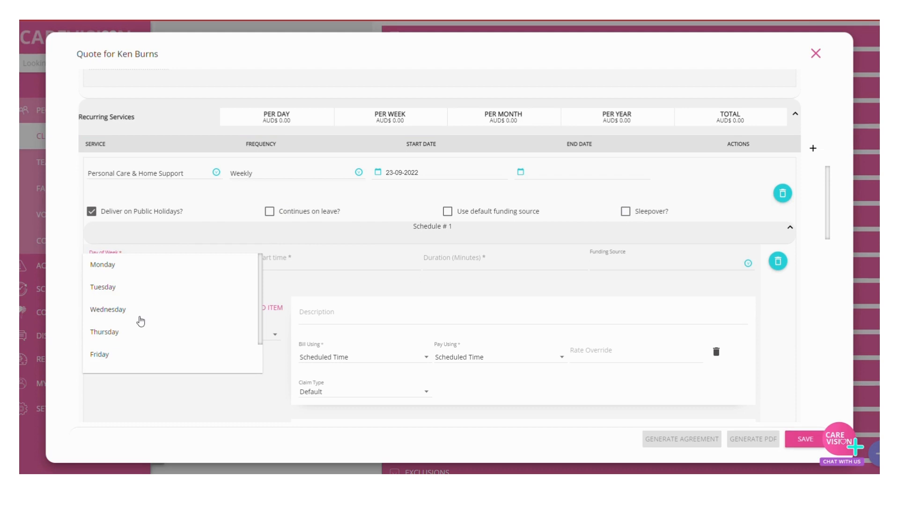
left_click(125, 287)
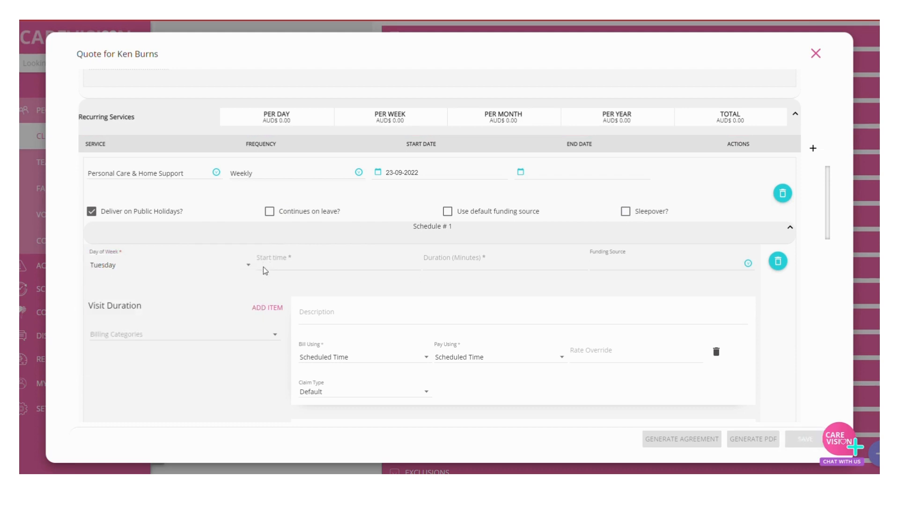
left_click(264, 267)
type("0800")
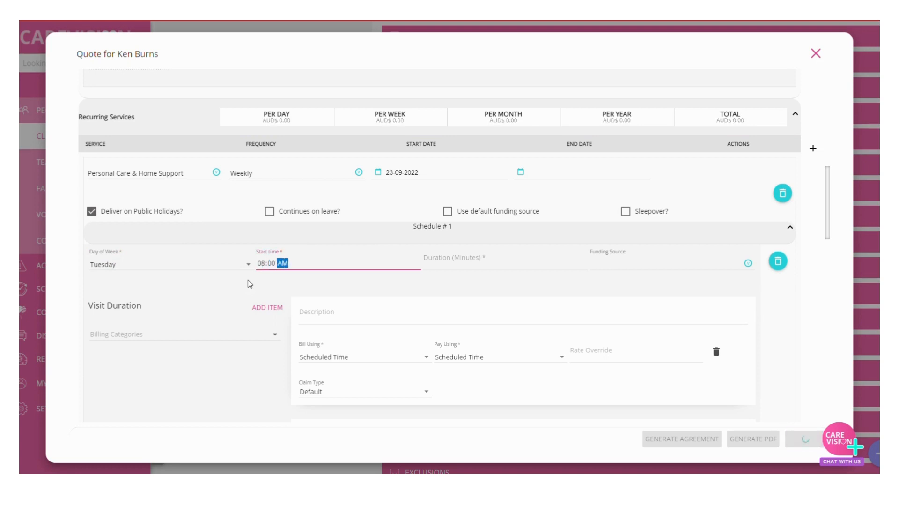
key("Tab")
type("120")
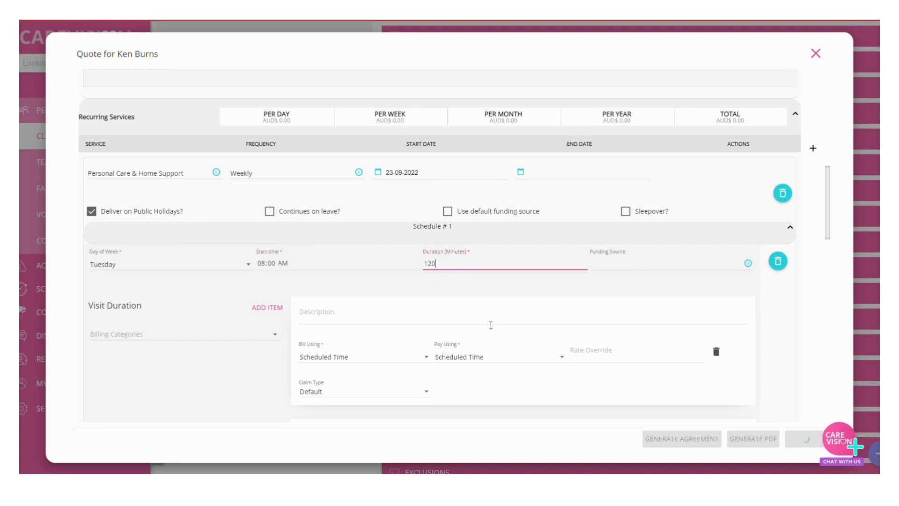
left_click(652, 267)
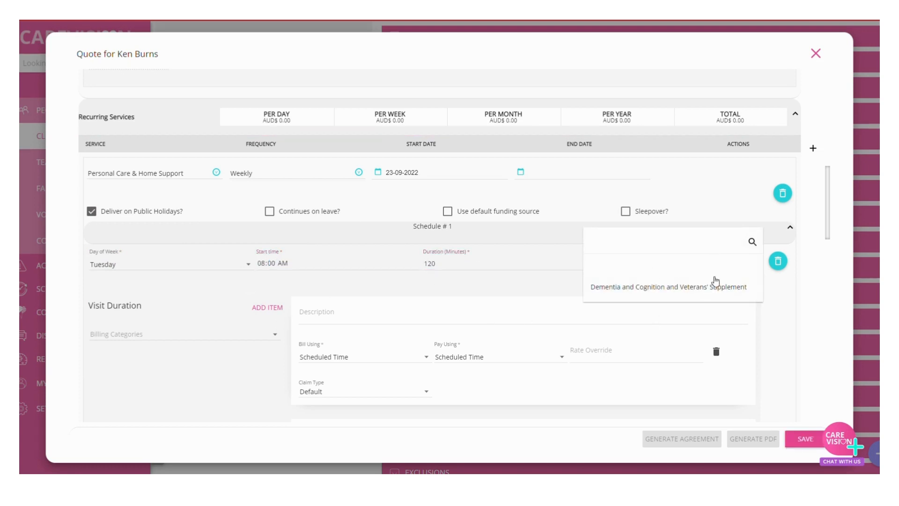
left_click(772, 283)
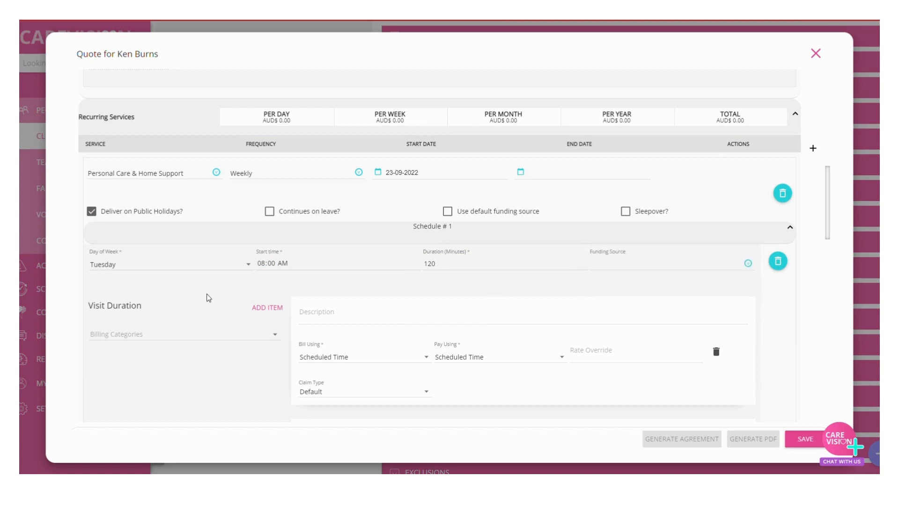
Step: Assign the Personal Care and Home Support billing category to the schedule's Visit Duration
scroll(208, 298, "down", 1)
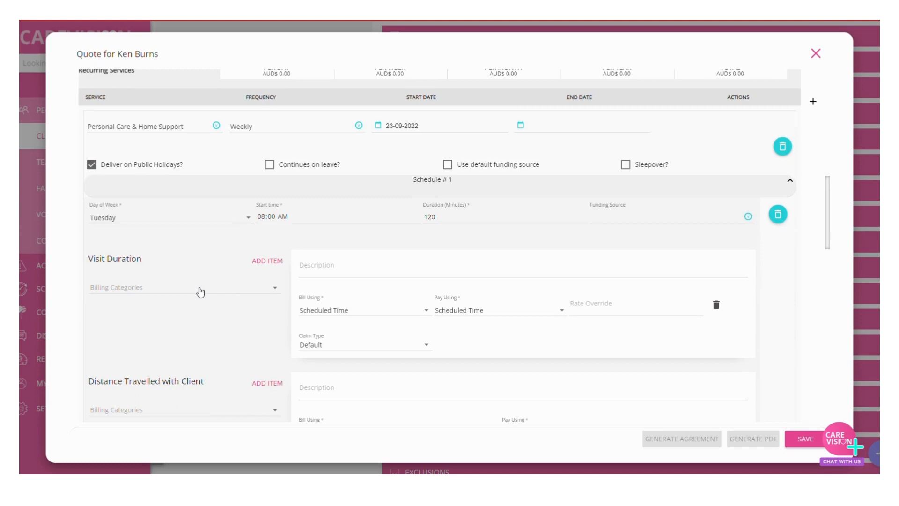
left_click(200, 289)
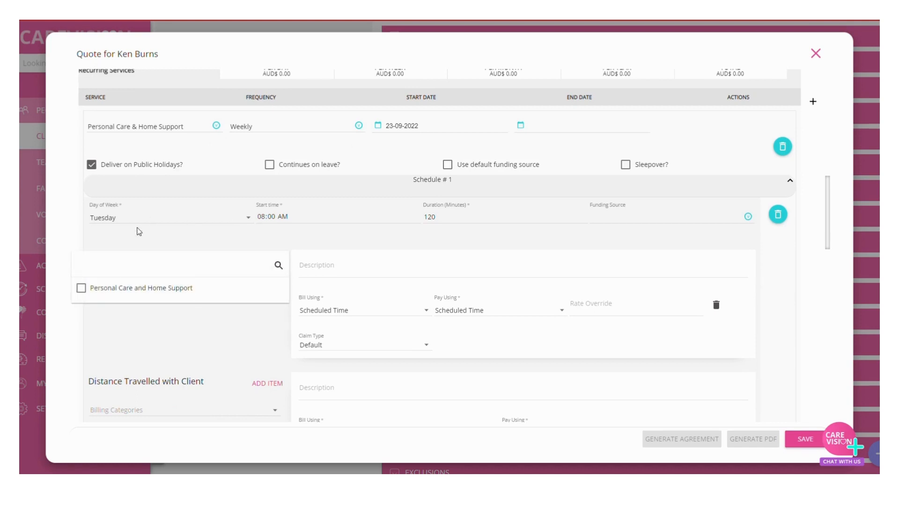
left_click(118, 290)
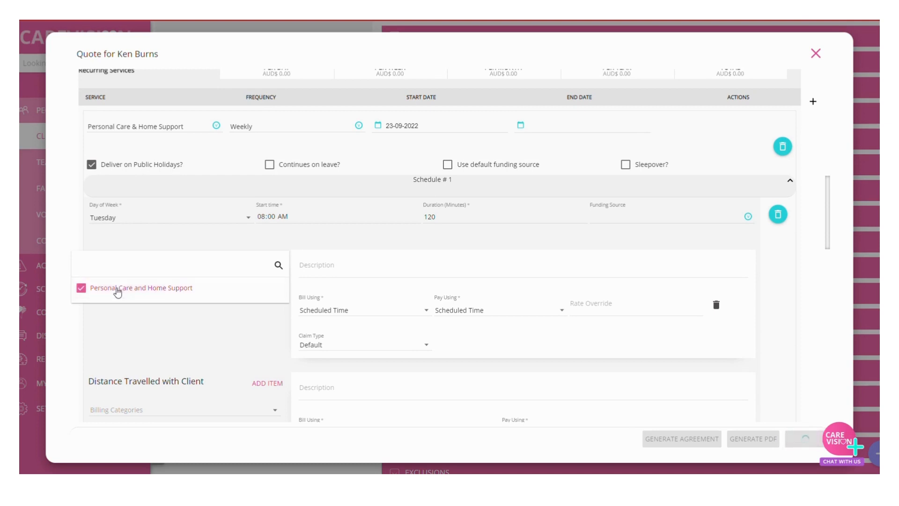
left_click(110, 323)
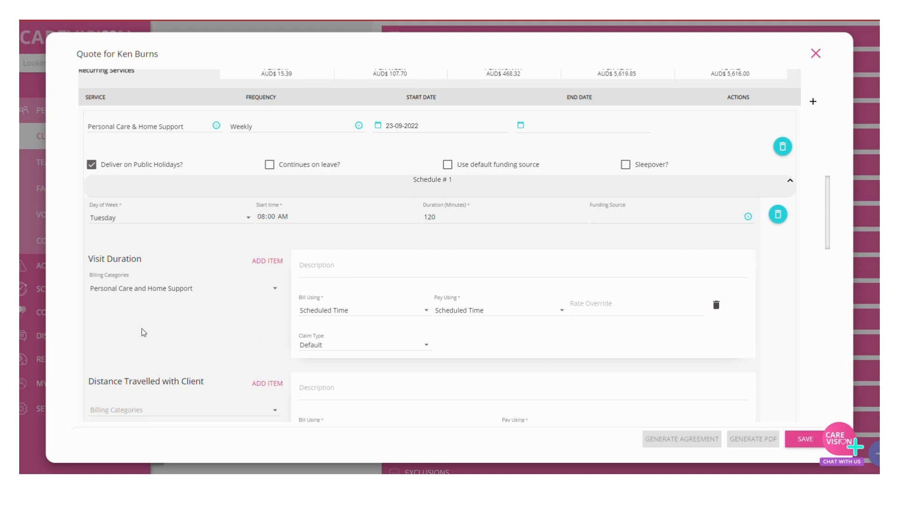
Step: Assign the DTWC billing category to Distance Travelled with Client, with both billing and pay using Staff Reported / Adjusted Distance
scroll(168, 317, "down", 3)
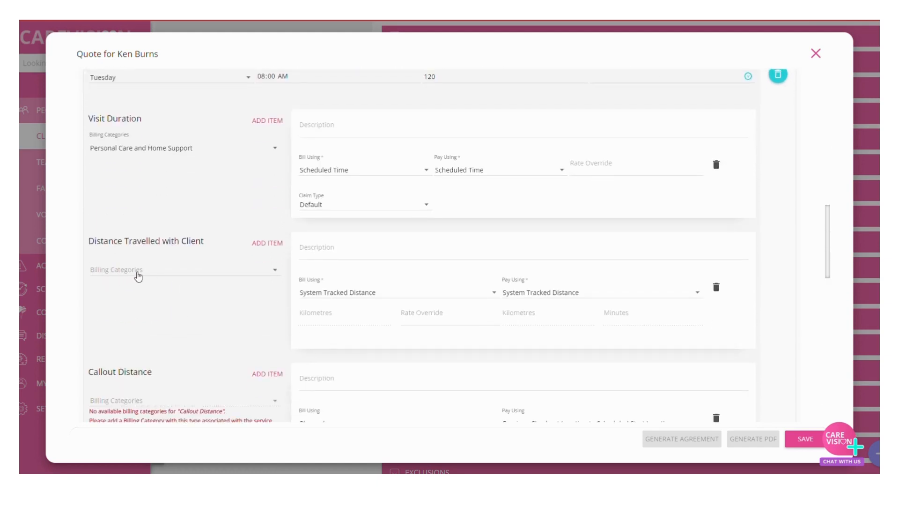
left_click(222, 276)
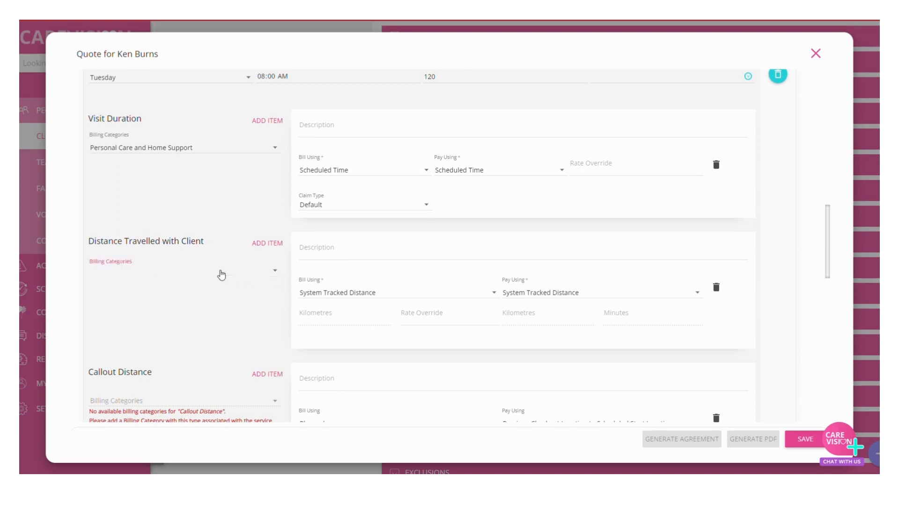
left_click(104, 271)
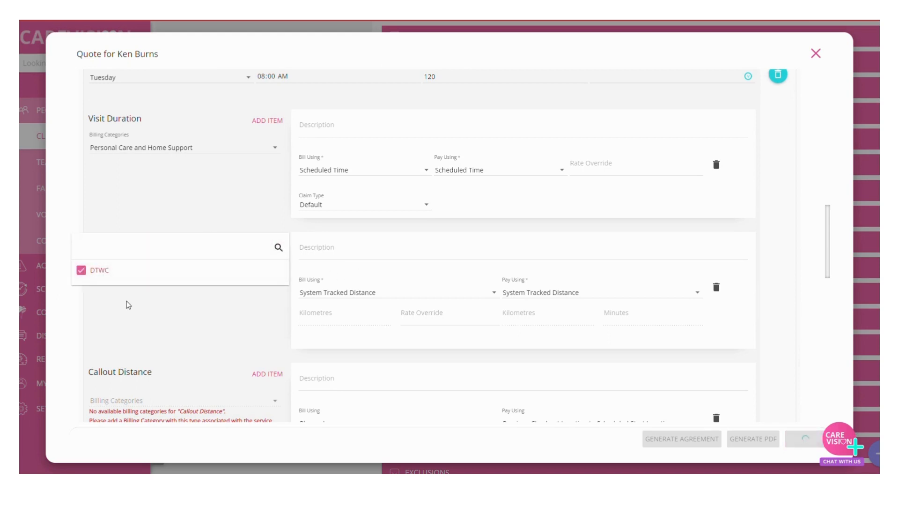
left_click(127, 305)
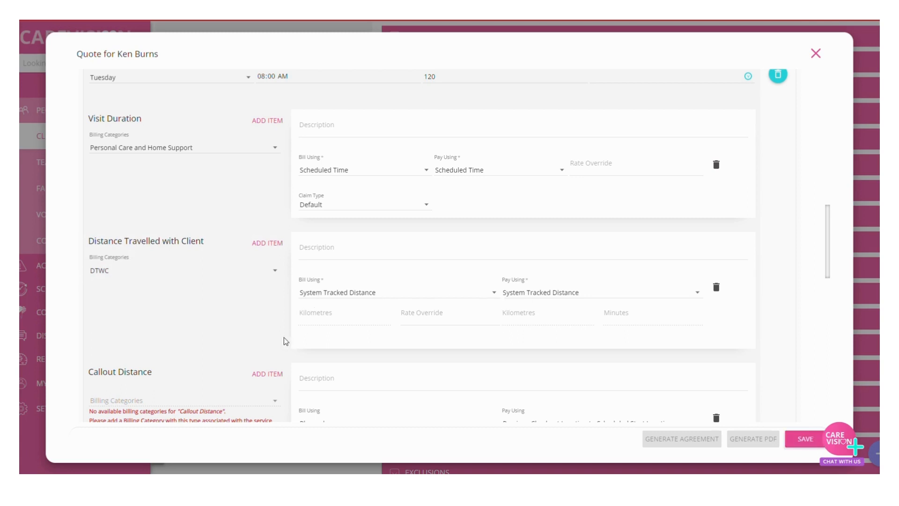
left_click(351, 299)
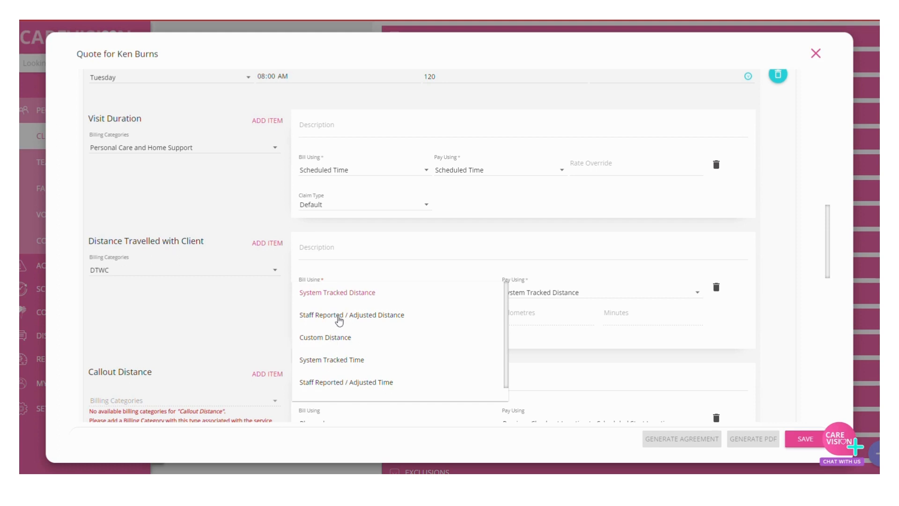
left_click(336, 316)
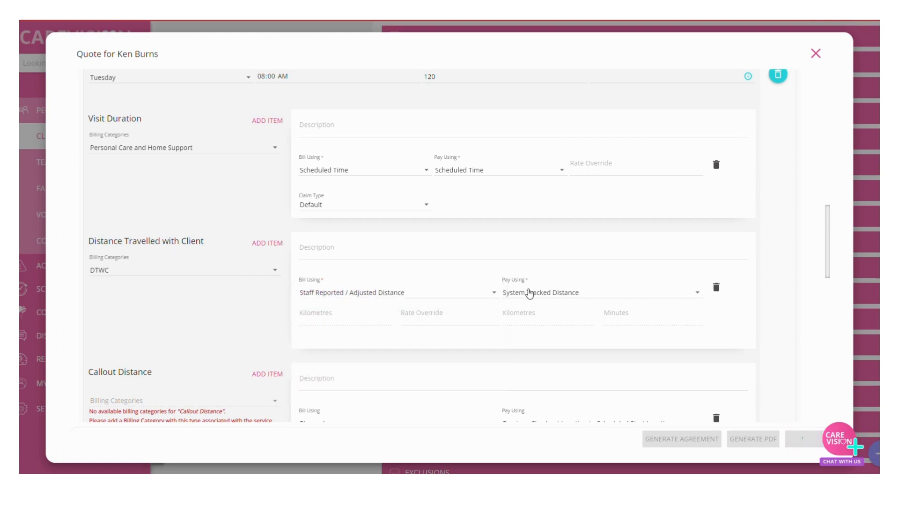
left_click(543, 302)
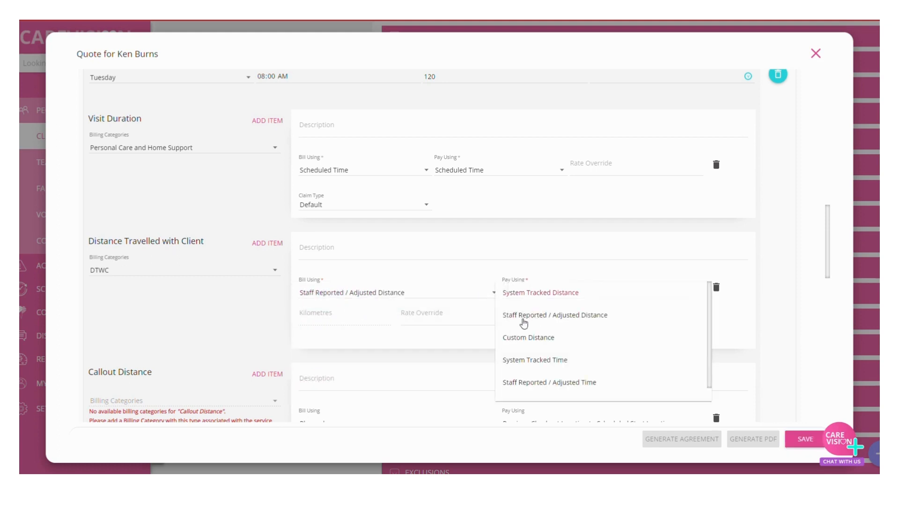
left_click(532, 321)
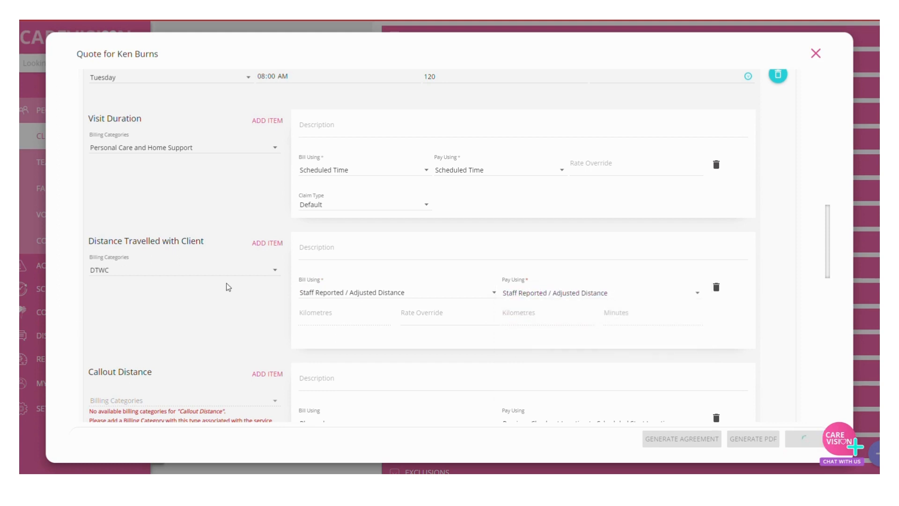
Step: Add a manual line item described as "Hygiene Kit" to Schedule #1
scroll(230, 278, "down", 1)
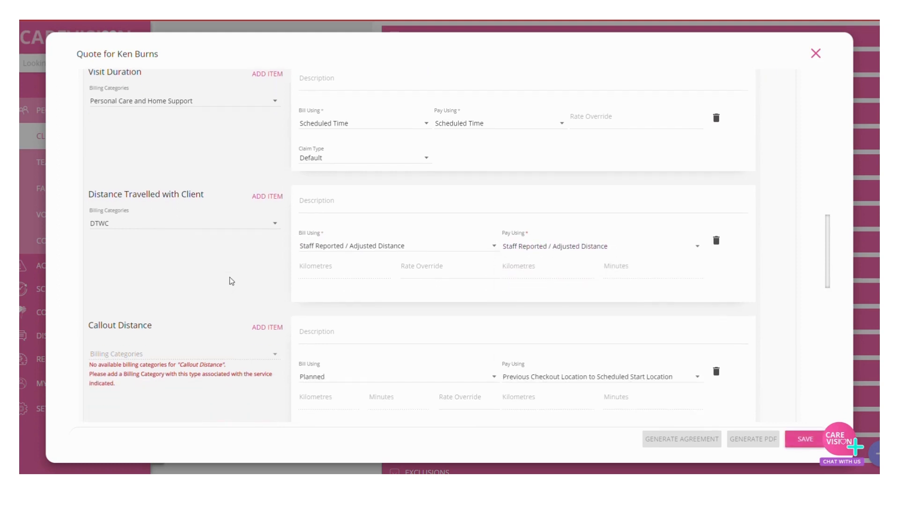
scroll(236, 273, "down", 2)
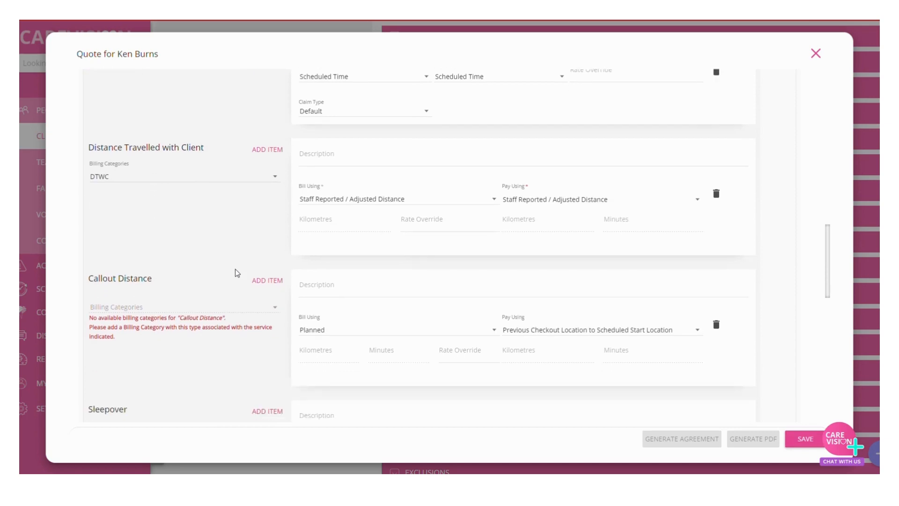
scroll(235, 271, "down", 1)
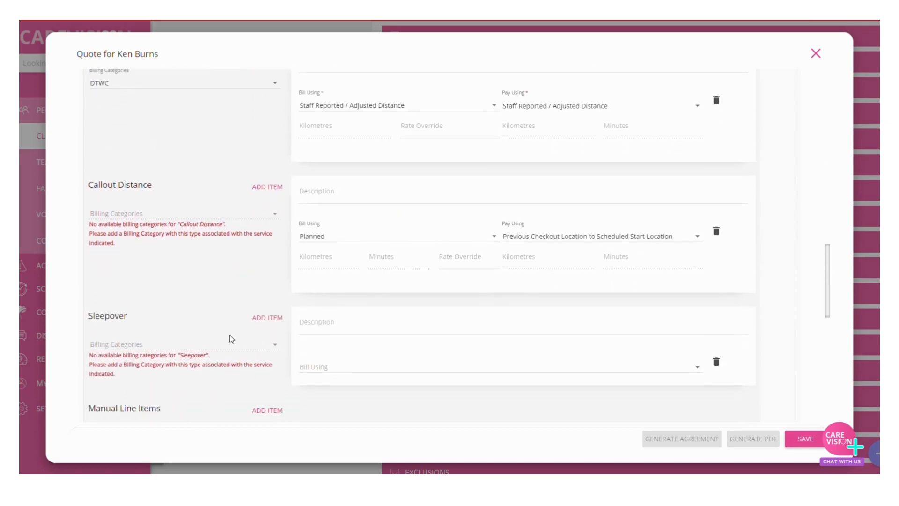
scroll(237, 332, "down", 1)
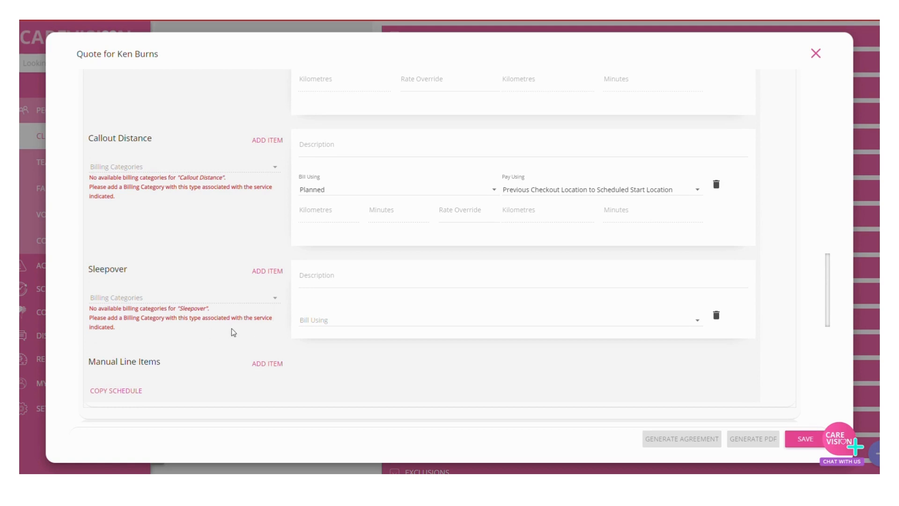
scroll(187, 354, "down", 3)
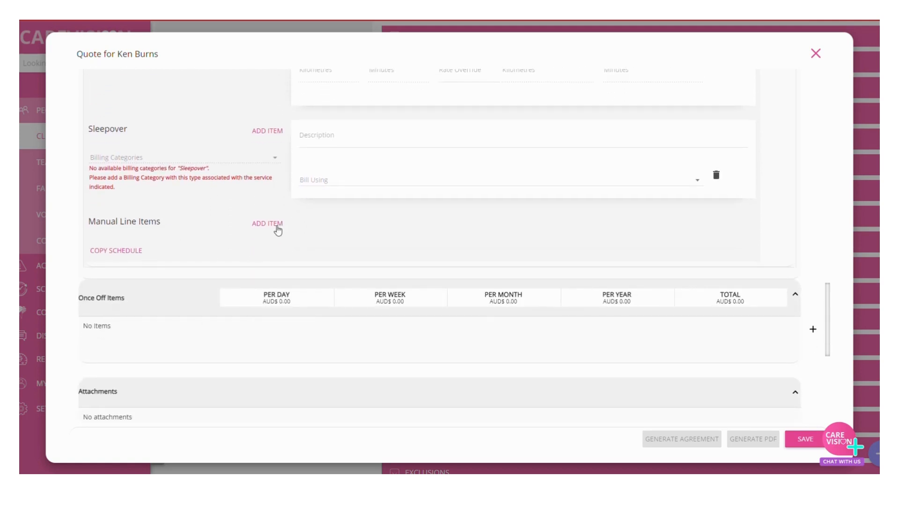
left_click(267, 223)
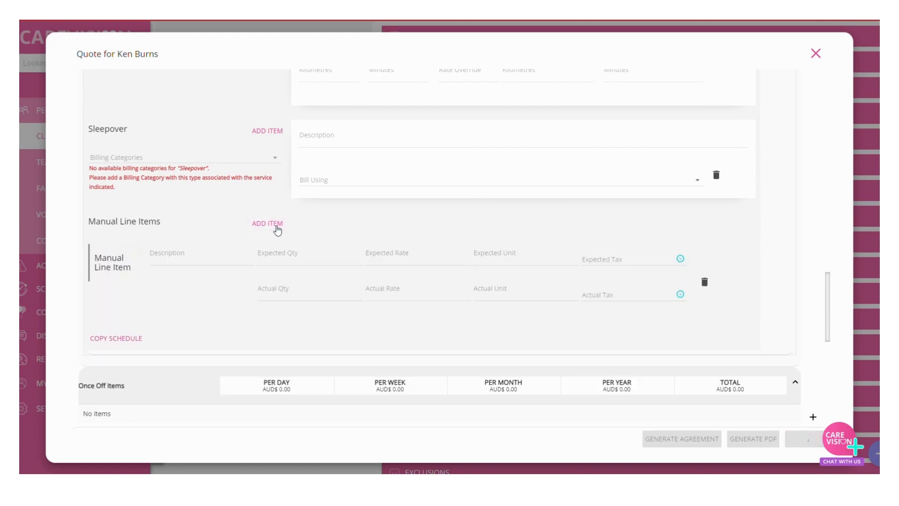
left_click(179, 263)
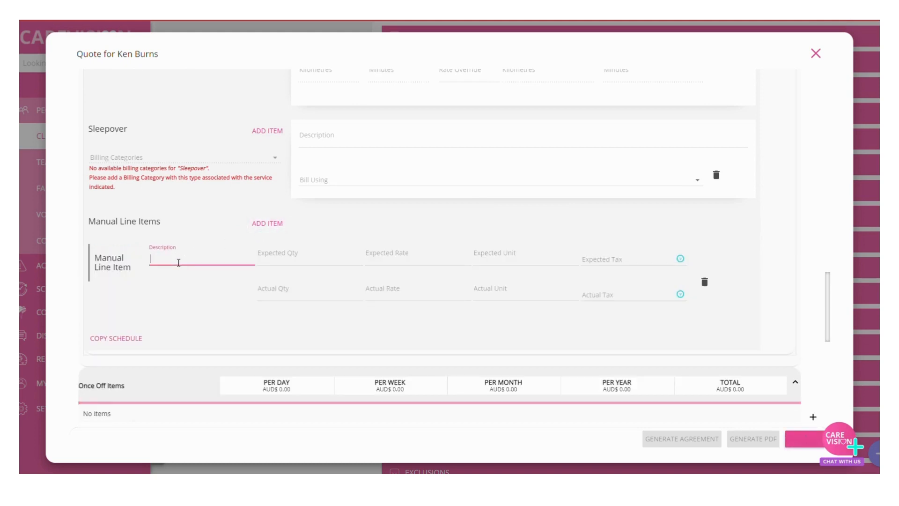
type("1")
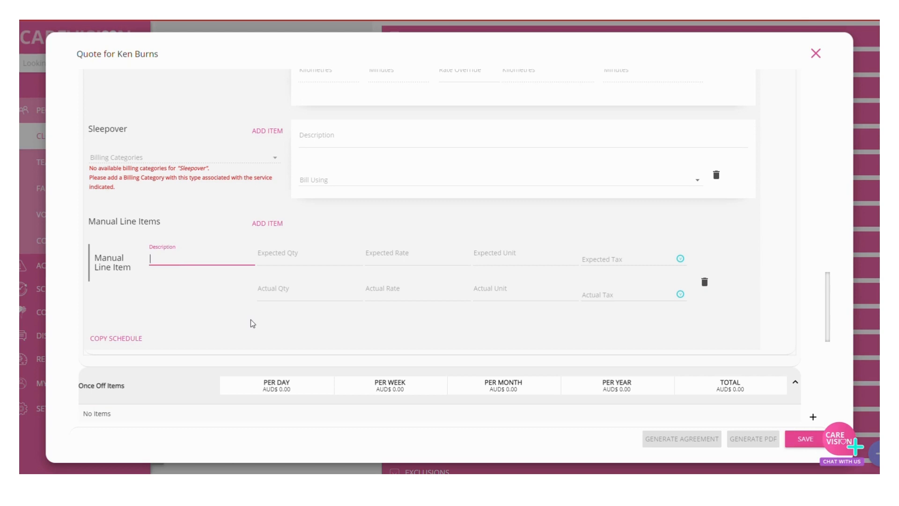
key("BackSpace")
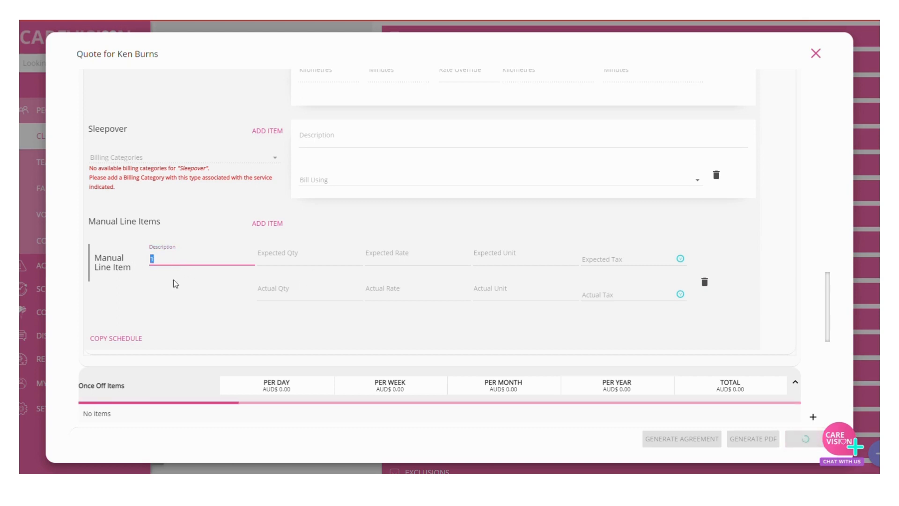
type("Hygiene Kit")
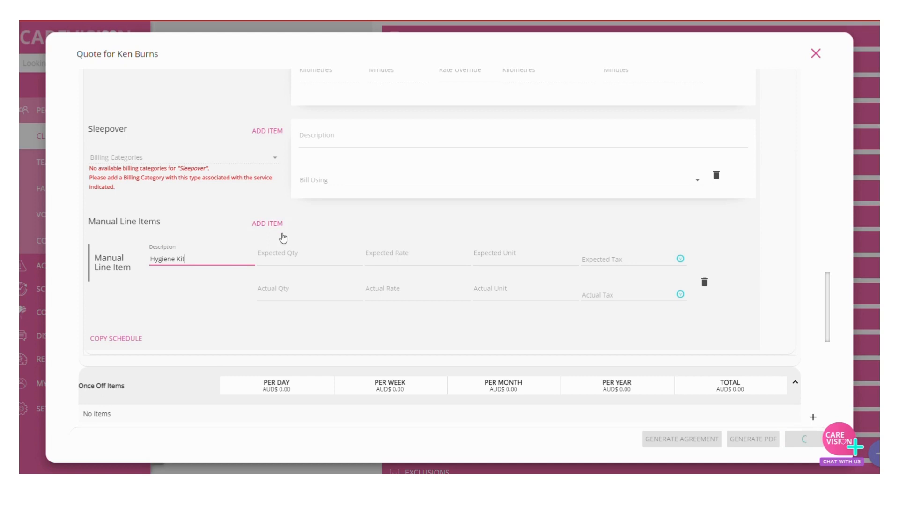
Step: Set the Hygiene Kit's expected quantity to 1, rate to 25, unit to each and tax to GST Exclusive
left_click(301, 259)
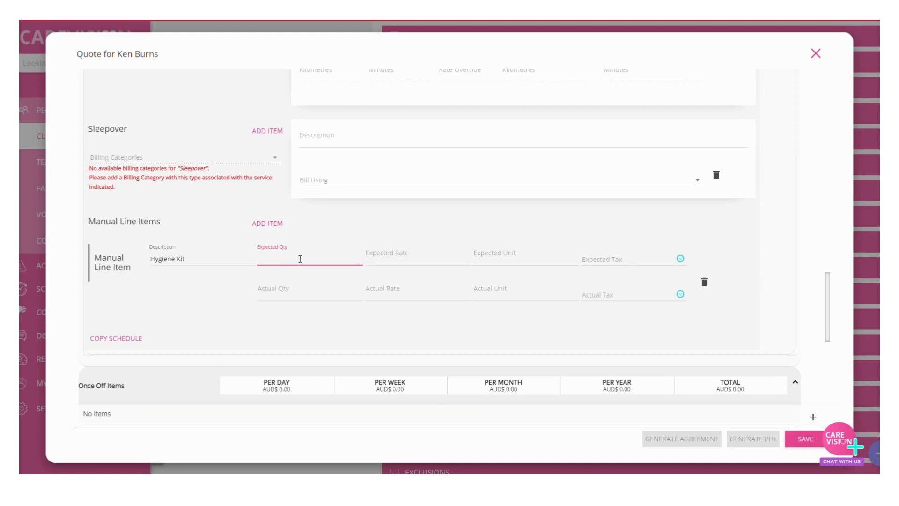
type("1")
left_click(393, 261)
type("25")
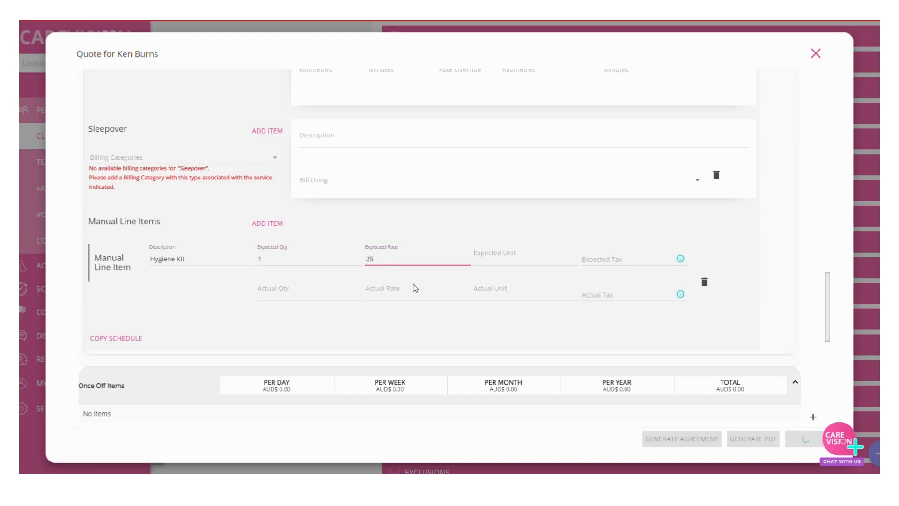
left_click(534, 263)
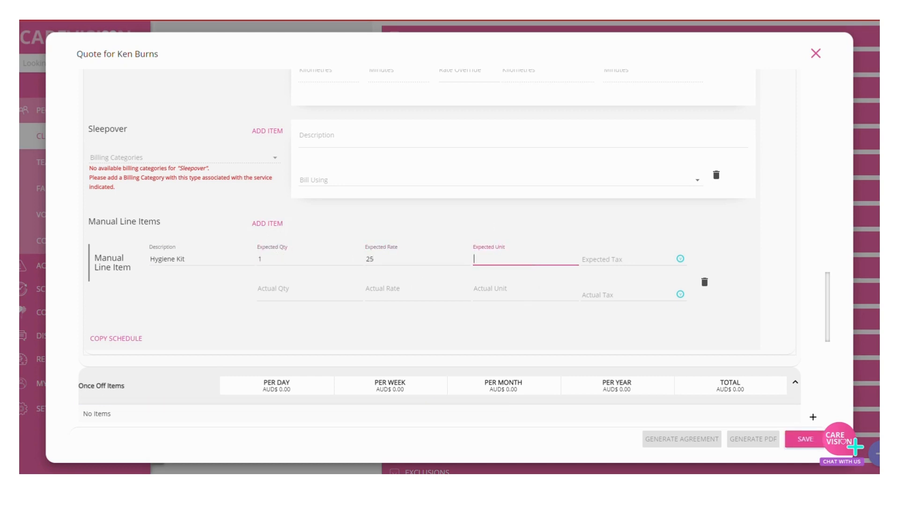
type("each")
left_click(633, 259)
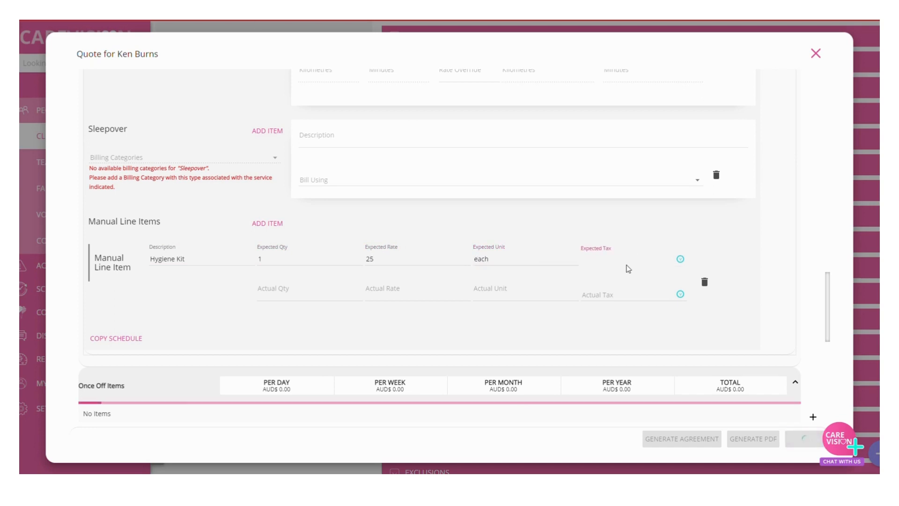
left_click(610, 305)
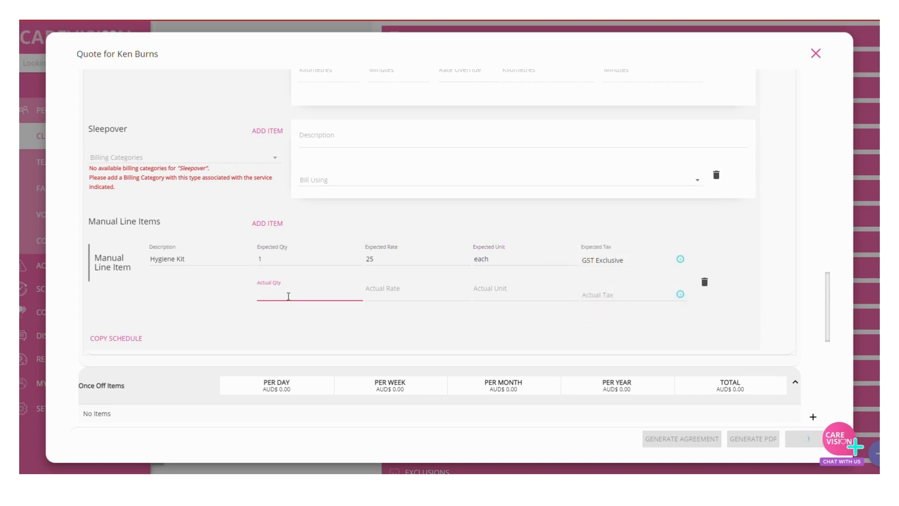
Step: Set the Hygiene Kit's actual quantity to 1, rate to 25, unit to each and tax to GST Exclusive, keeping it the only manual line item
left_click(317, 292)
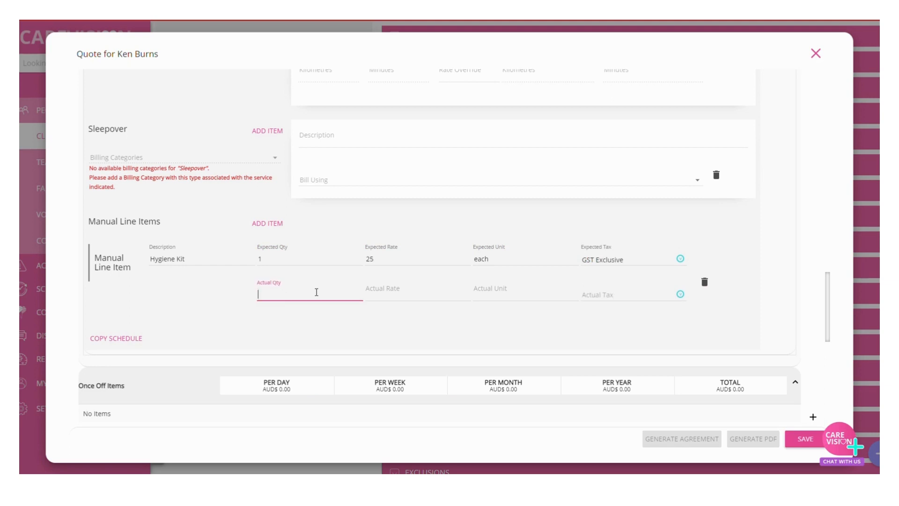
left_click(418, 293)
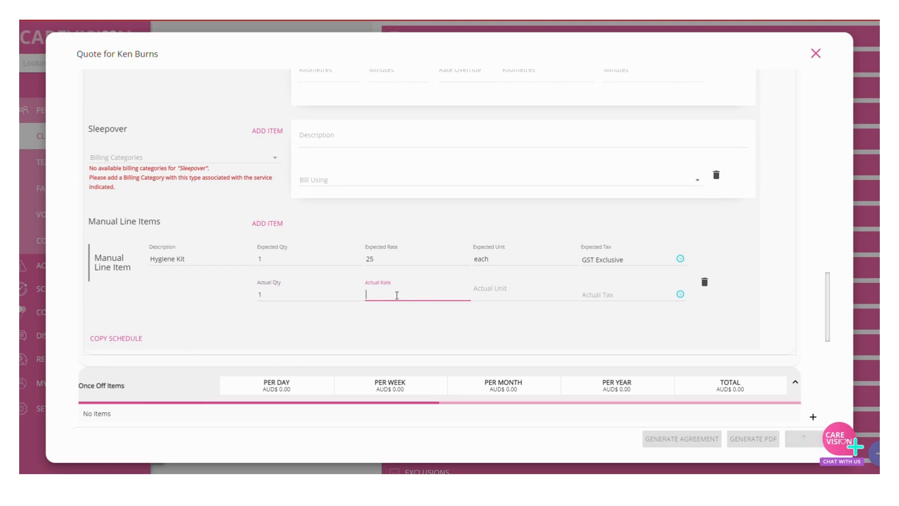
type("25")
left_click(524, 291)
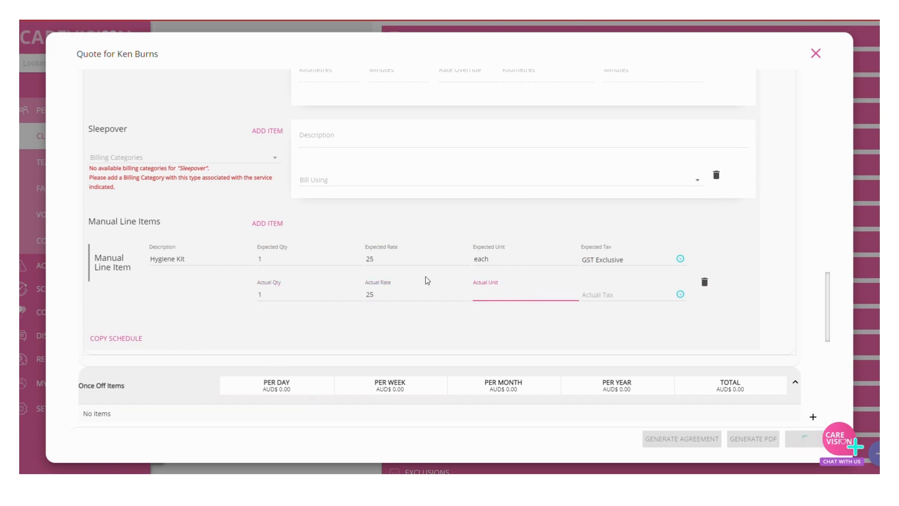
type("each")
left_click(643, 296)
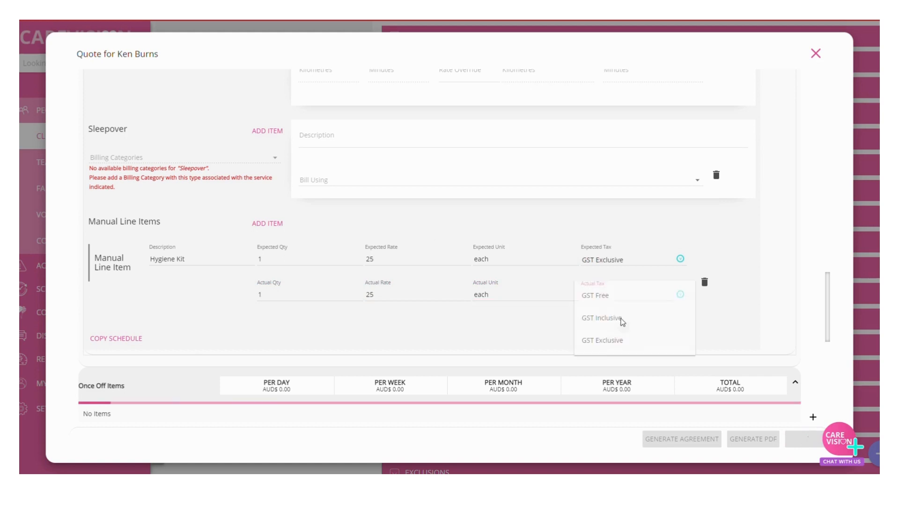
left_click(613, 340)
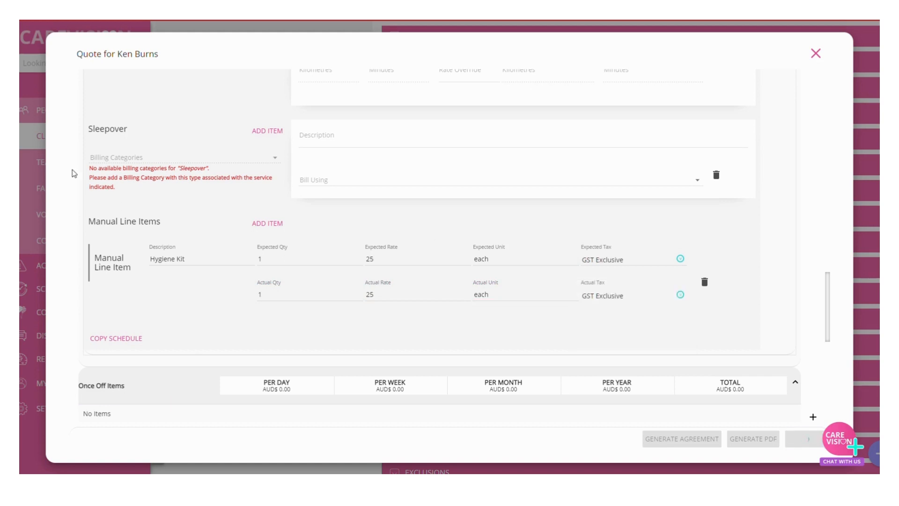
left_click(260, 226)
left_click(705, 370)
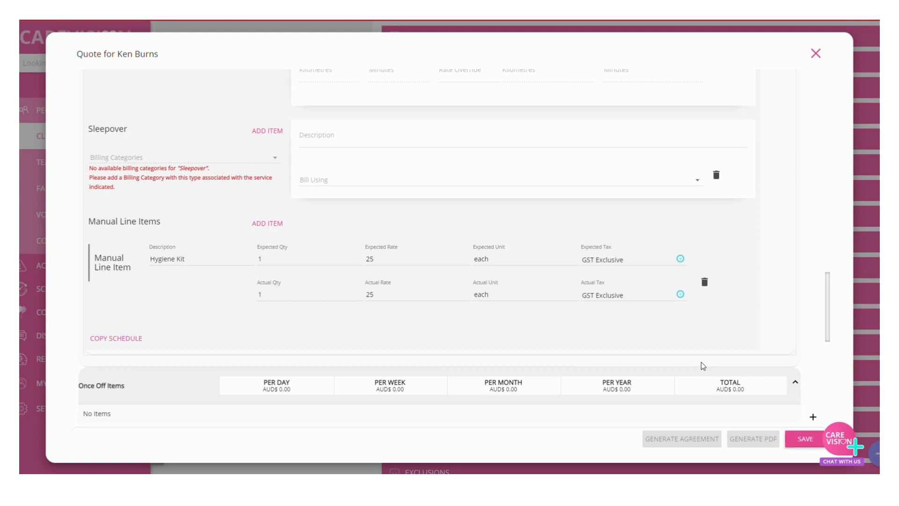
Step: Copy Schedule #1 and set the copied schedule's day of week to Thursday
left_click(124, 346)
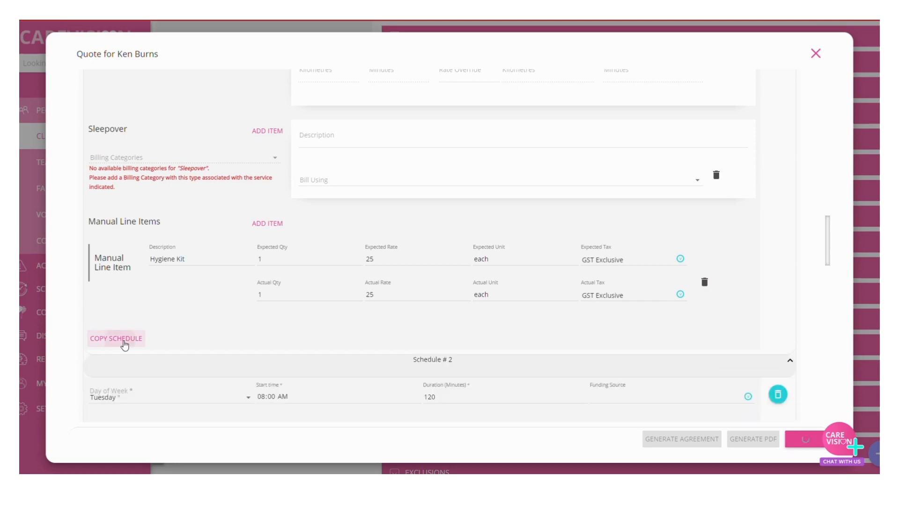
scroll(254, 345, "down", 3)
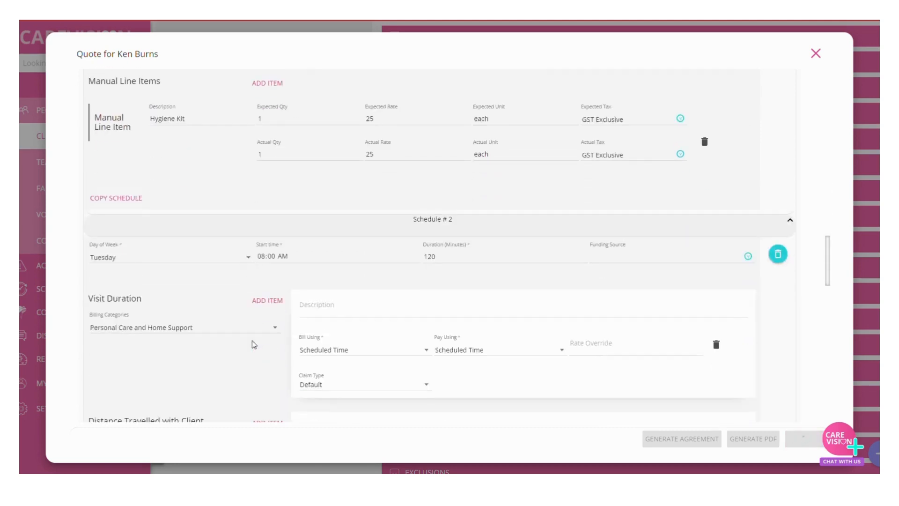
left_click(188, 259)
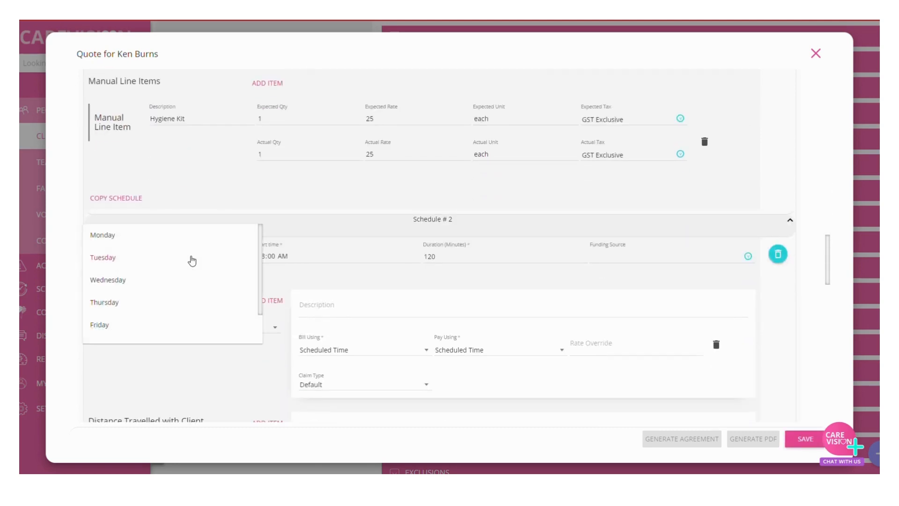
left_click(118, 303)
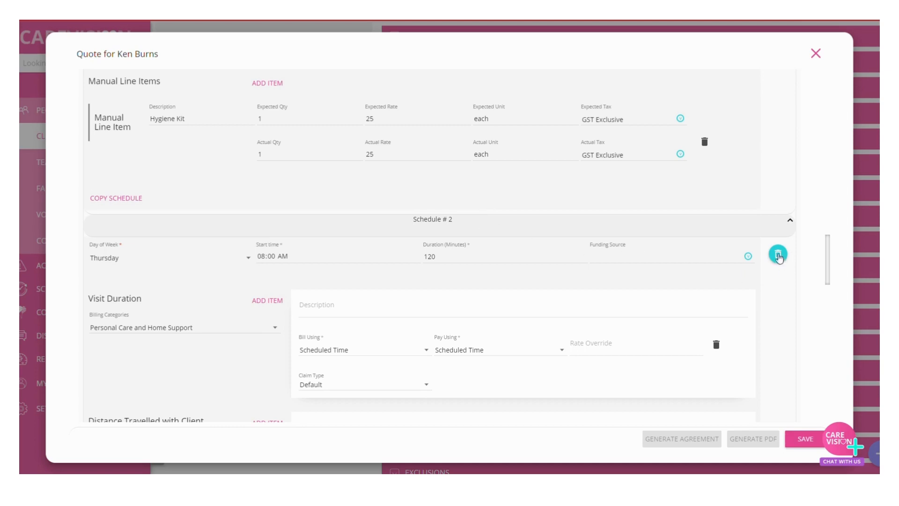
Step: Set Schedule #2's start time to 10:00 AM and look over its billing and manual line items
scroll(763, 351, "down", 4)
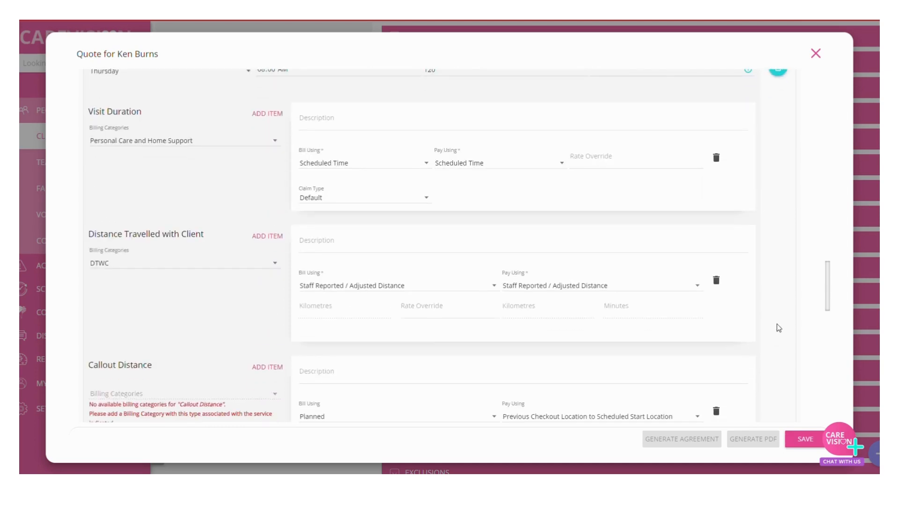
scroll(777, 324, "up", 1)
left_click(260, 115)
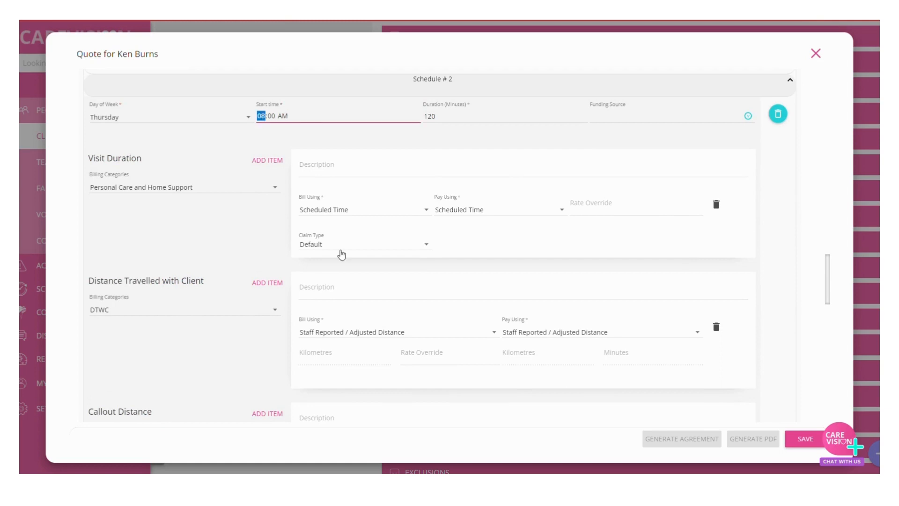
type("10")
scroll(140, 324, "down", 6)
scroll(150, 318, "down", 2)
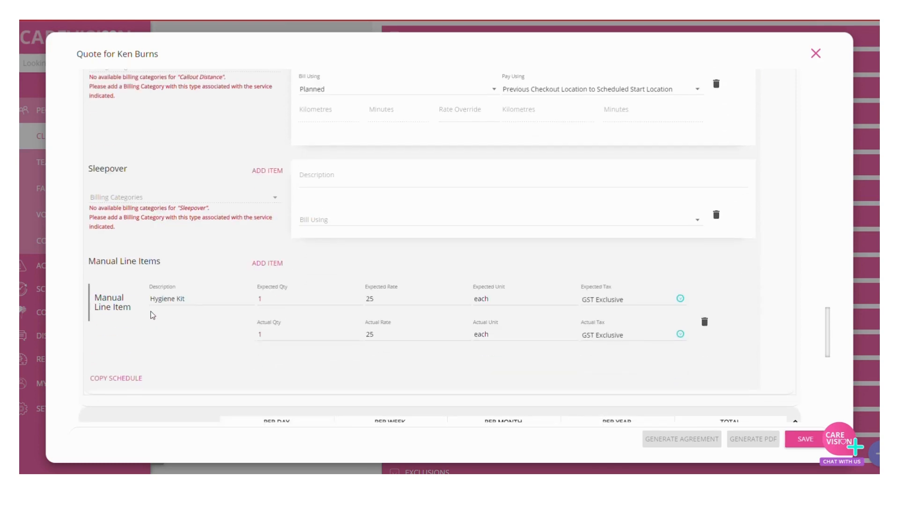
scroll(603, 276, "down", 3)
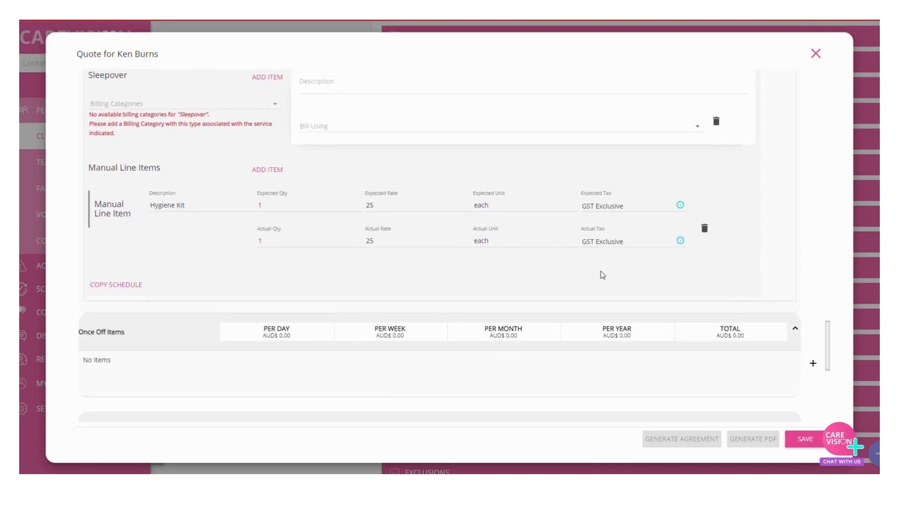
scroll(814, 233, "up", 3)
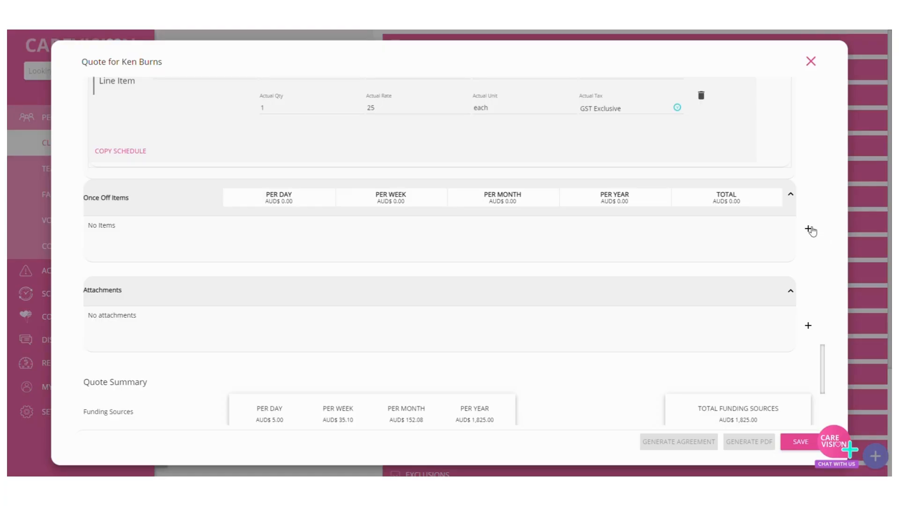
Step: Add a once off item for Oxygen Tank Replacement dated 26-09-2022
left_click(809, 229)
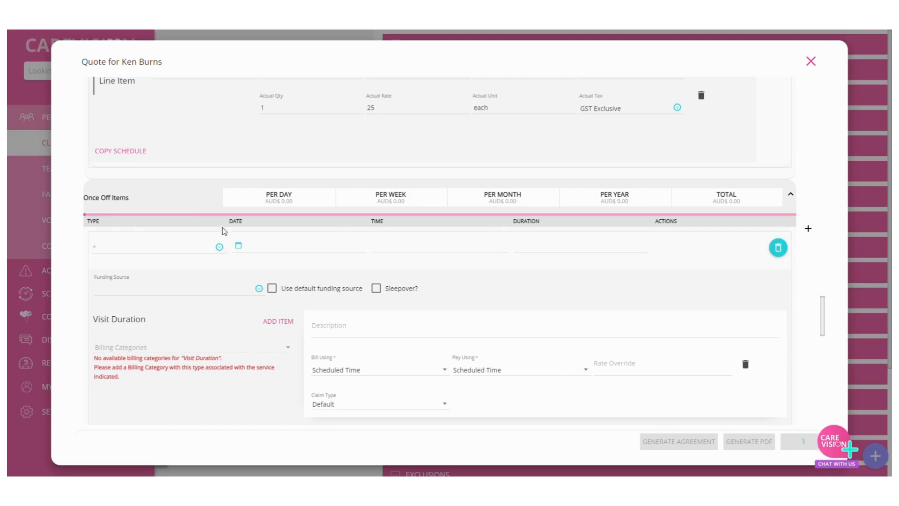
left_click(142, 250)
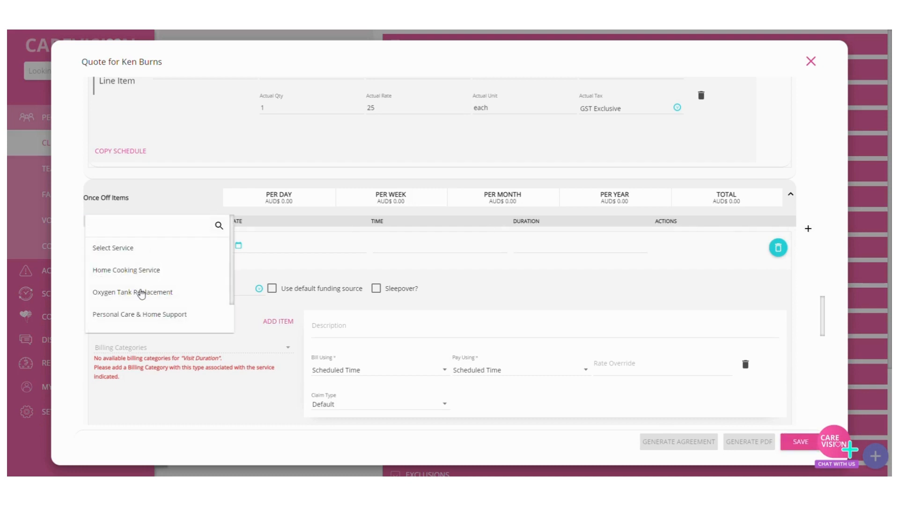
left_click(141, 294)
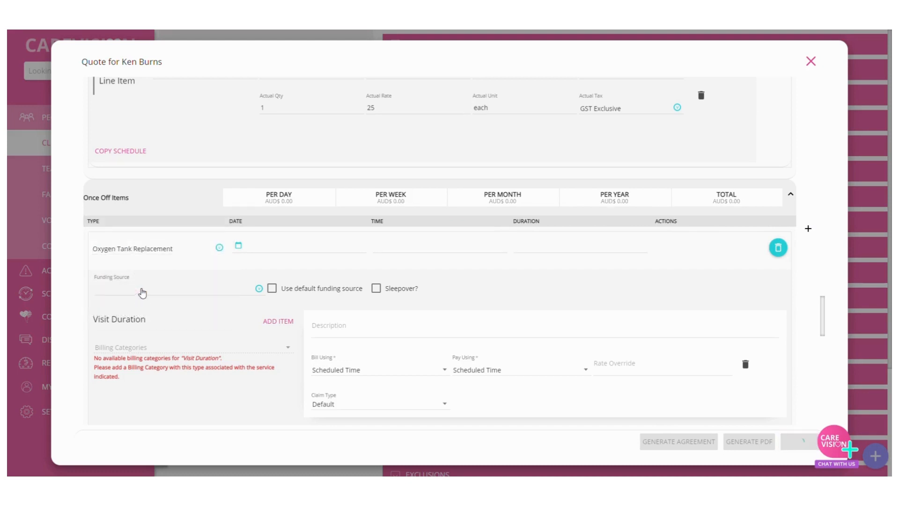
left_click(278, 251)
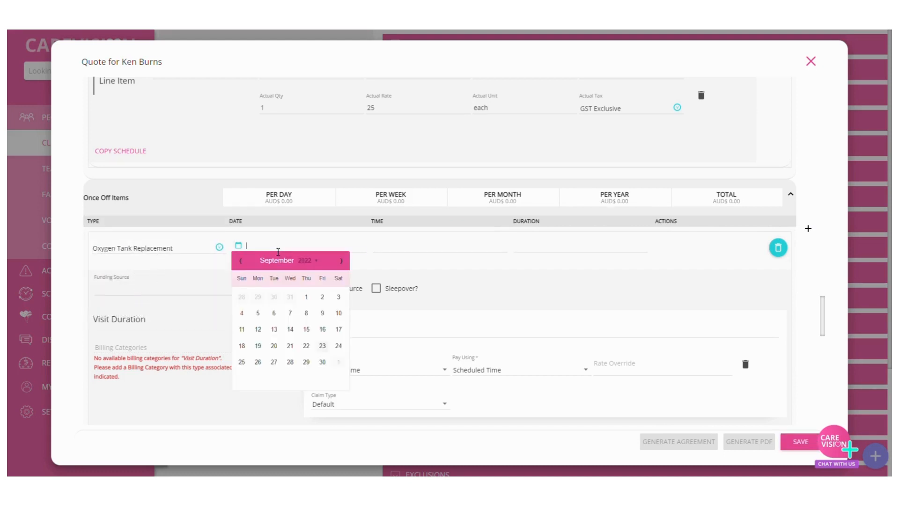
left_click(258, 365)
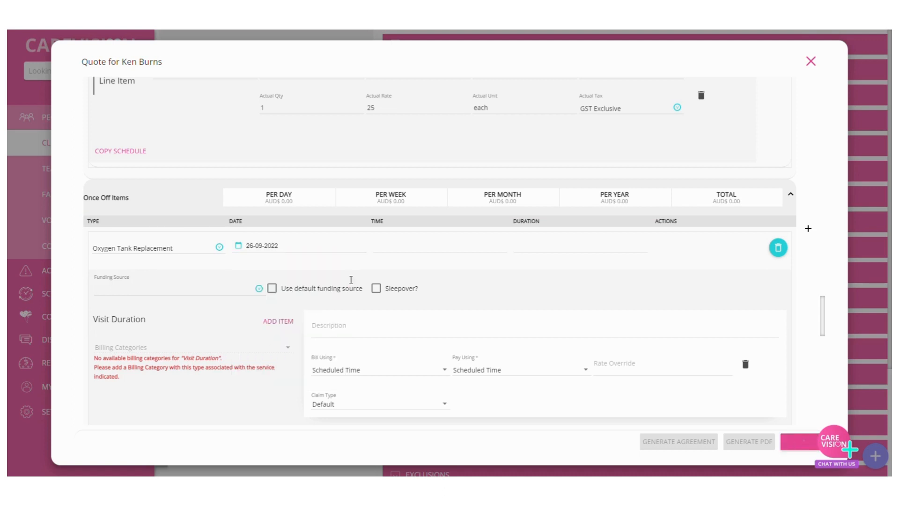
Step: Set the Oxygen Tank Replacement item's time to 11:00 AM, duration to 60 and funding source to Dementia and Cognition and Veterans' Supplement
left_click(384, 252)
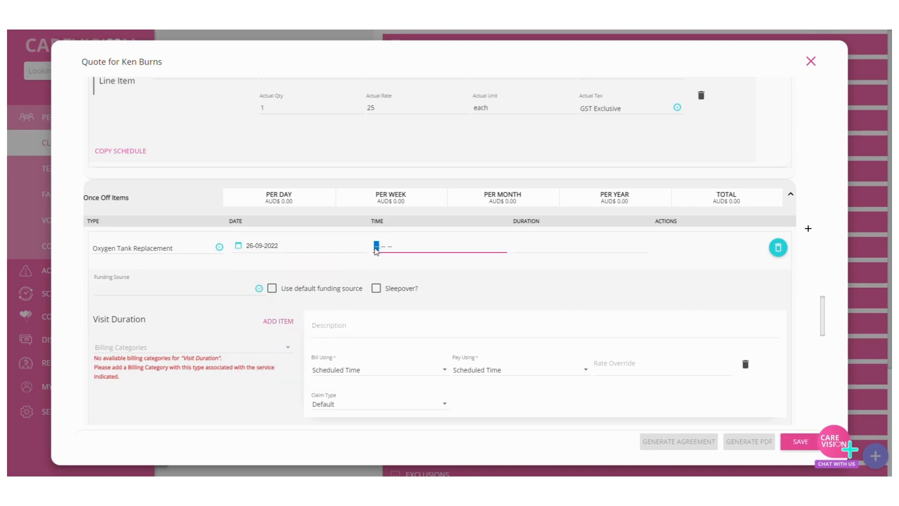
type("1100a")
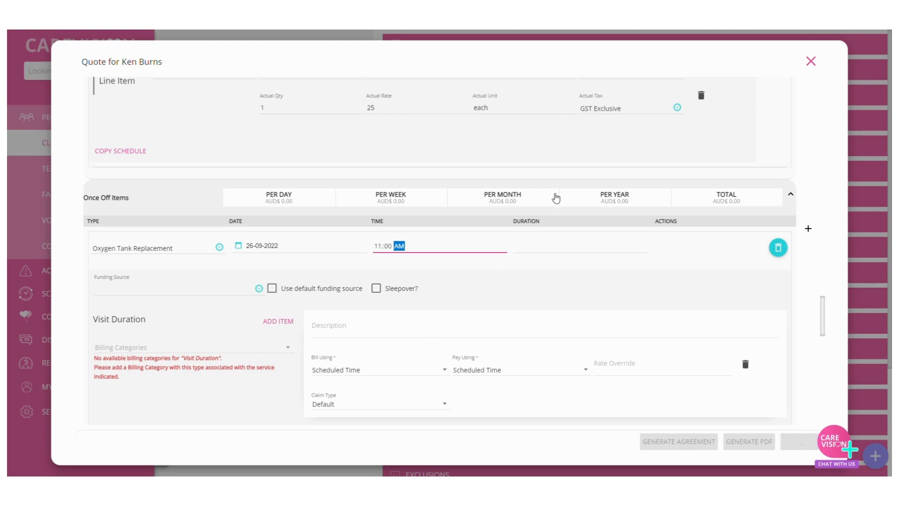
left_click(536, 245)
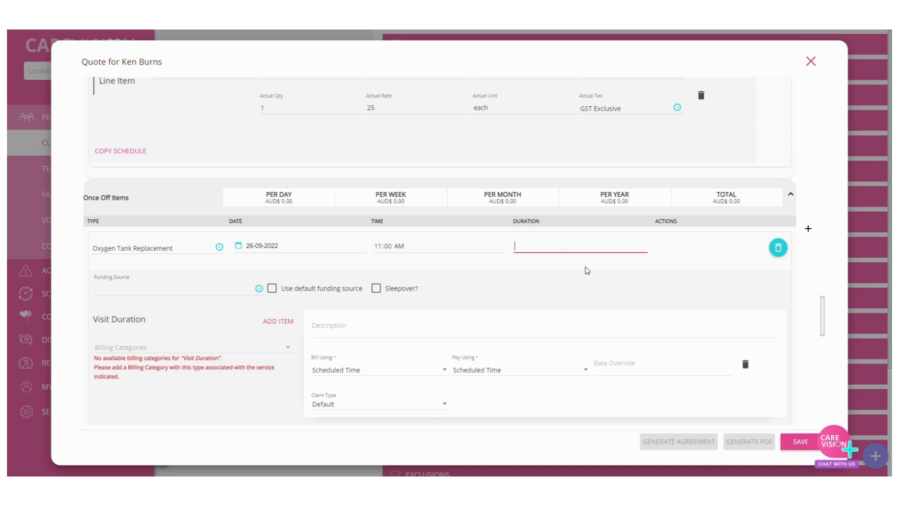
type("60")
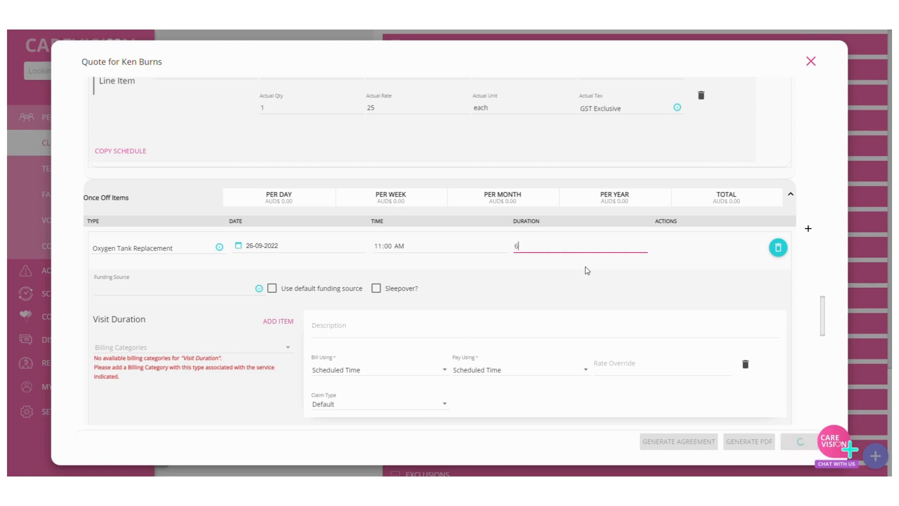
left_click(157, 296)
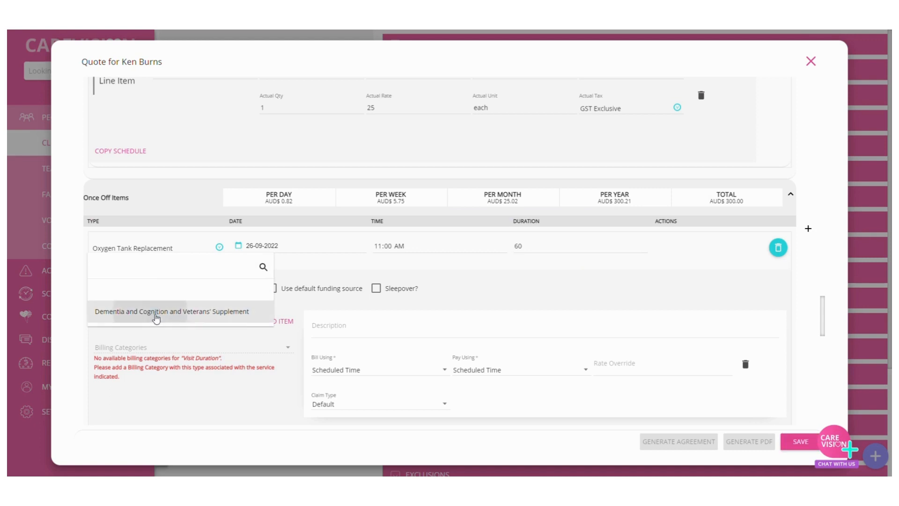
left_click(154, 315)
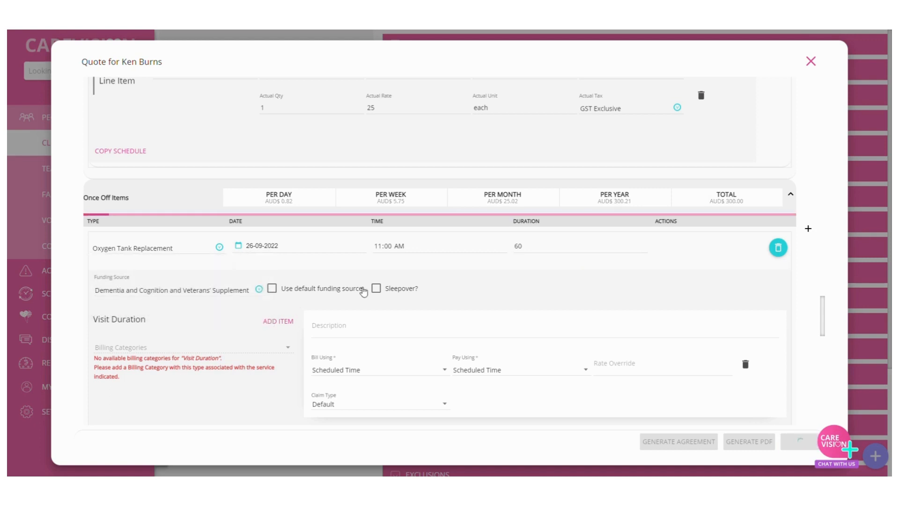
Step: Add a manual line item described as Oxygen Tank Replacement to the once off item
scroll(431, 296, "down", 2)
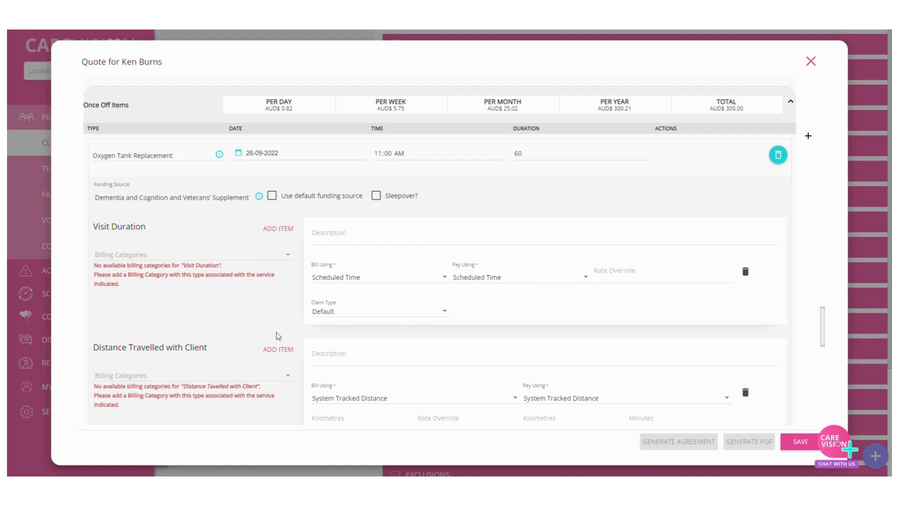
scroll(277, 335, "down", 1)
scroll(278, 335, "down", 8)
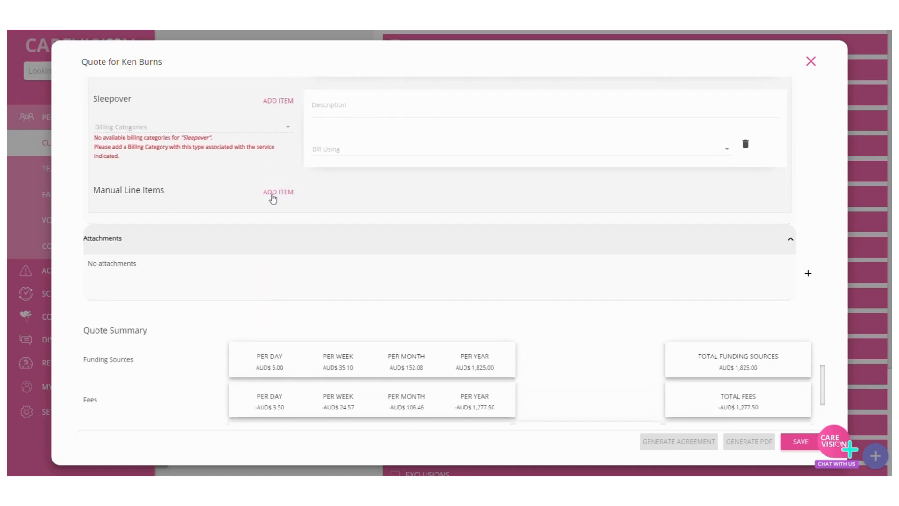
left_click(274, 193)
left_click(189, 231)
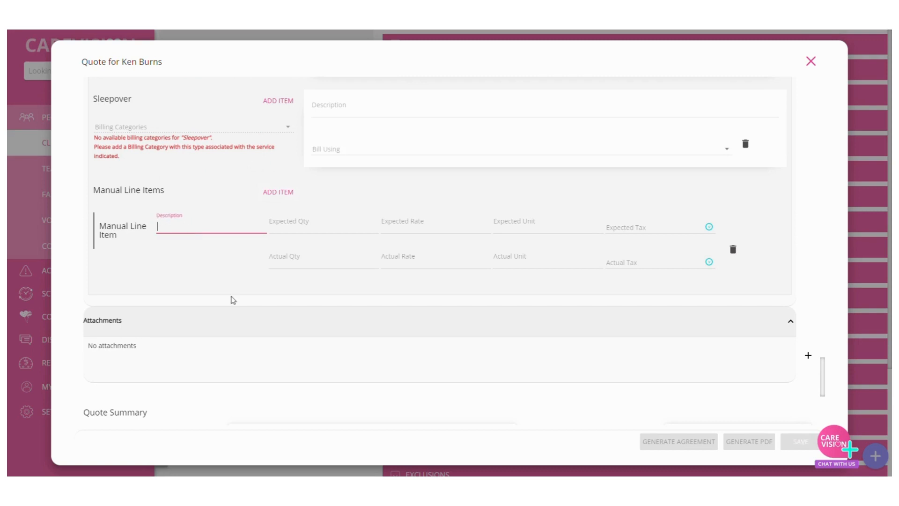
type("1")
key("BackSpace")
type("Oxygen Tank Replacement")
Step: Set the Oxygen Tank Replacement line item's expected quantity to 1, rate to 50, unit to each and tax to GST Exclusive
left_click(313, 228)
type("1")
left_click(444, 230)
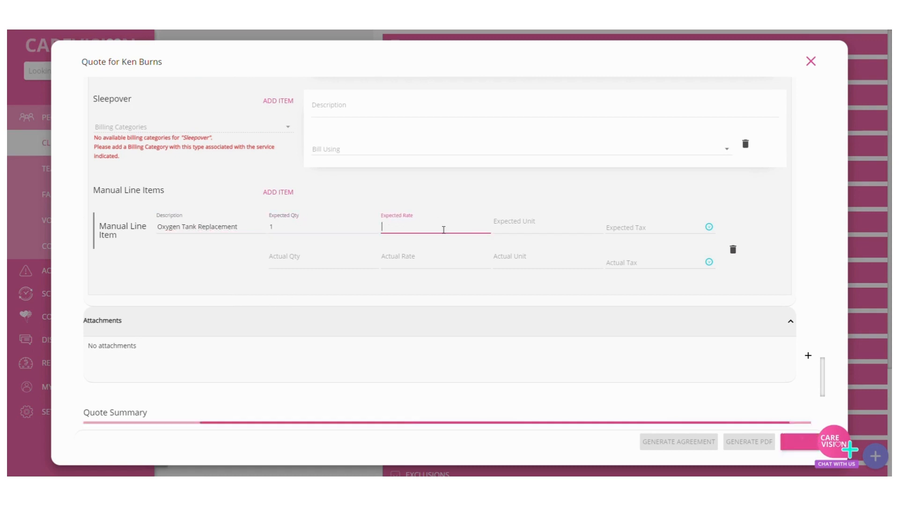
type("50")
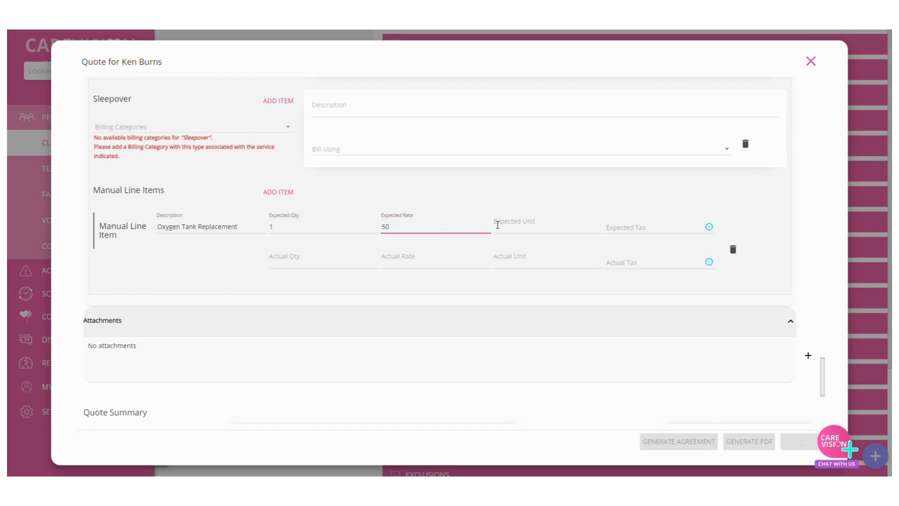
left_click(505, 213)
type("each")
left_click(658, 229)
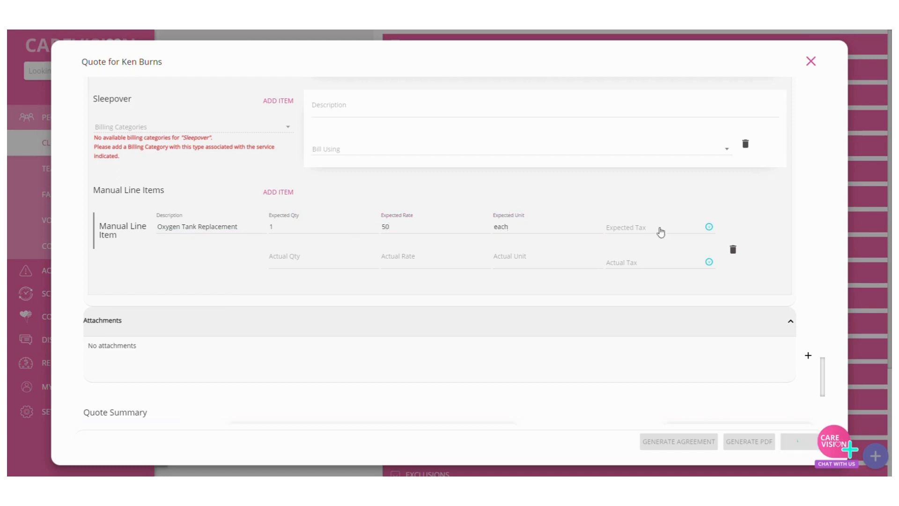
left_click(651, 249)
Step: Set the Oxygen Tank Replacement line item's actual quantity to 1, rate to 50, unit to each and tax to GST Exclusive
left_click(299, 262)
type("1")
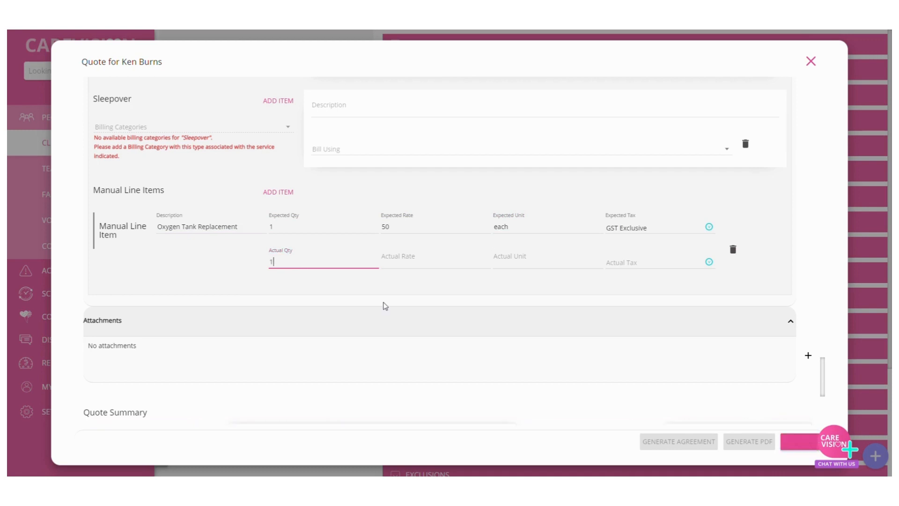
key("Tab")
left_click(449, 261)
type("50")
left_click(594, 261)
type("each")
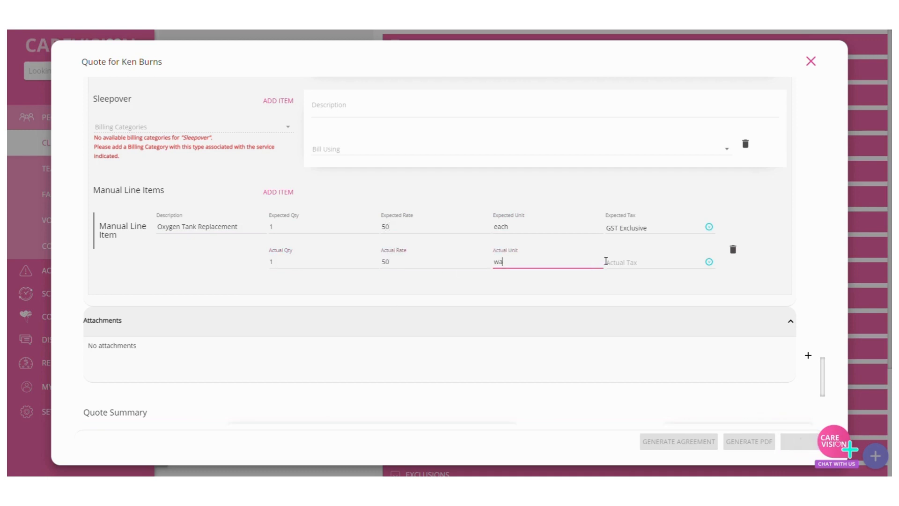
left_click(619, 264)
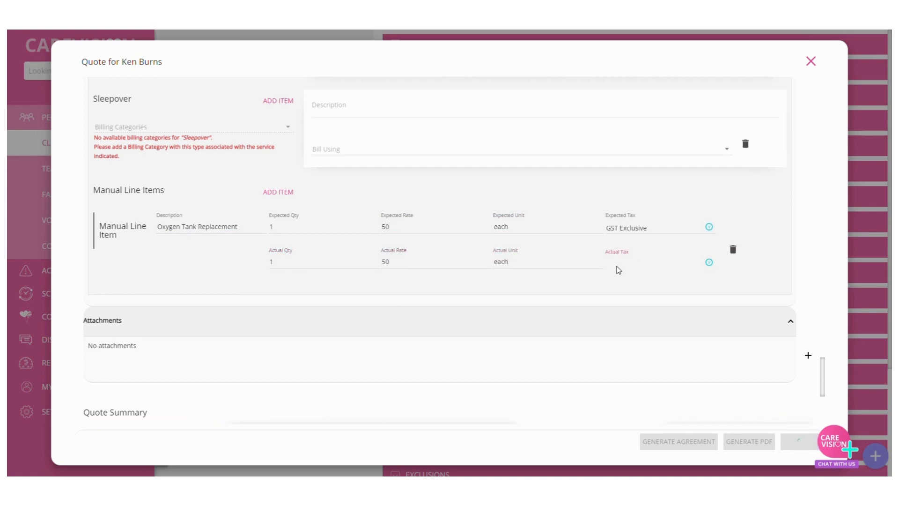
left_click(633, 307)
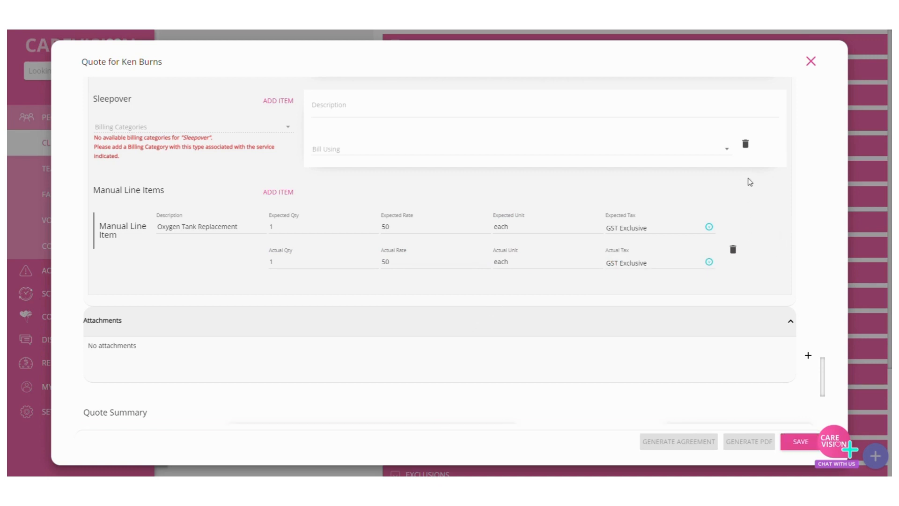
Step: Look over the quote's attachments section and the Quote Summary through to the overall total and comments
scroll(495, 381, "down", 3)
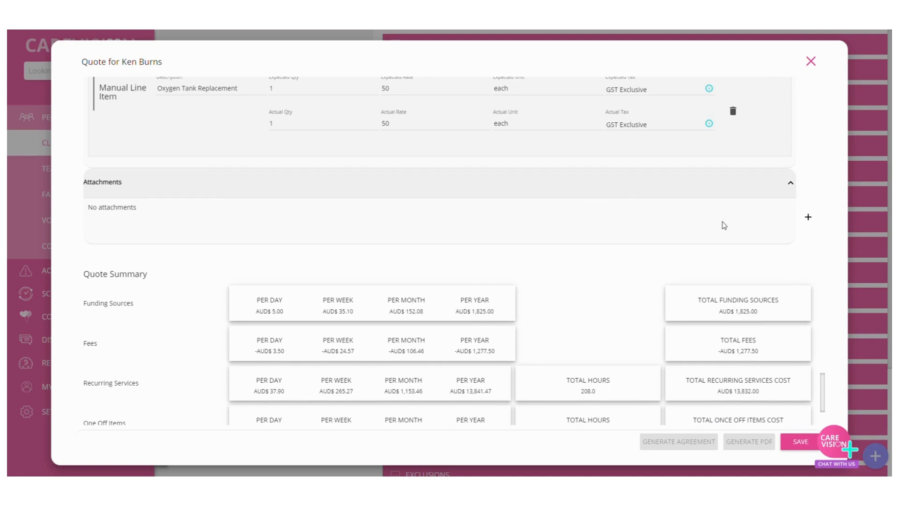
left_click(808, 217)
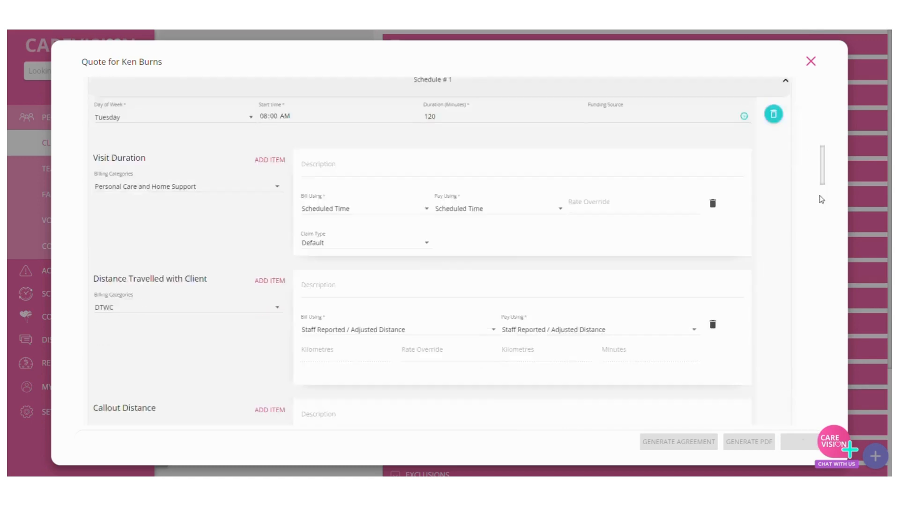
left_click_drag(822, 199, 825, 442)
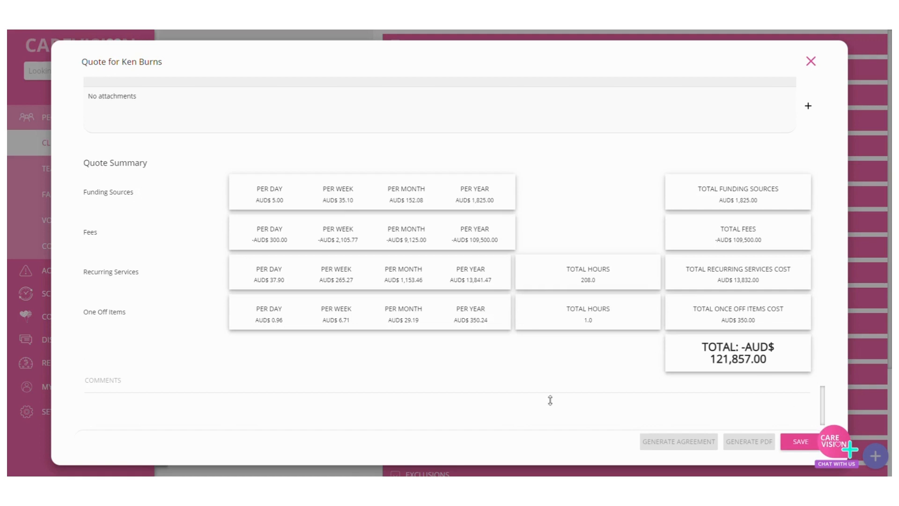